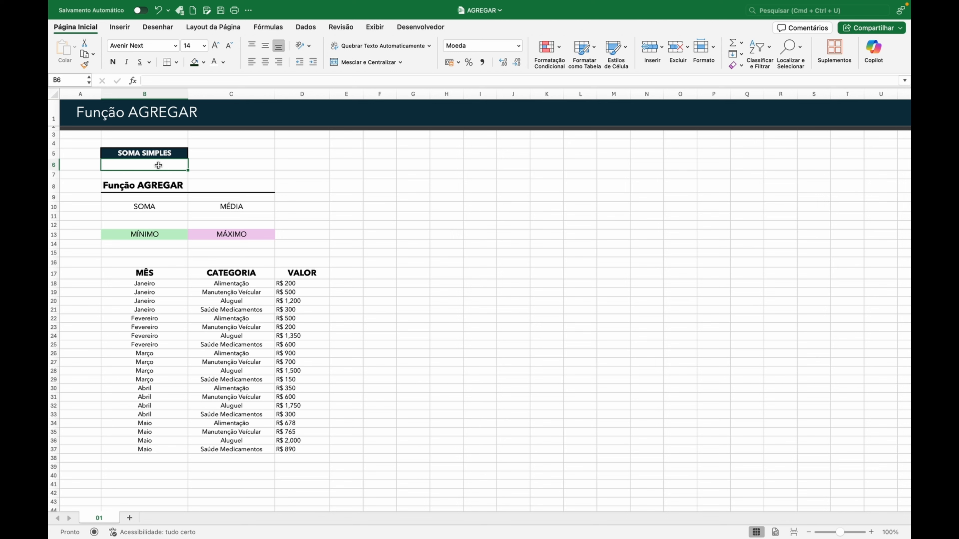
Enter =SOMA(D18:D37) in cell B6 under SOMA SIMPLES to add up the VALOR column.
text(=SOMA()
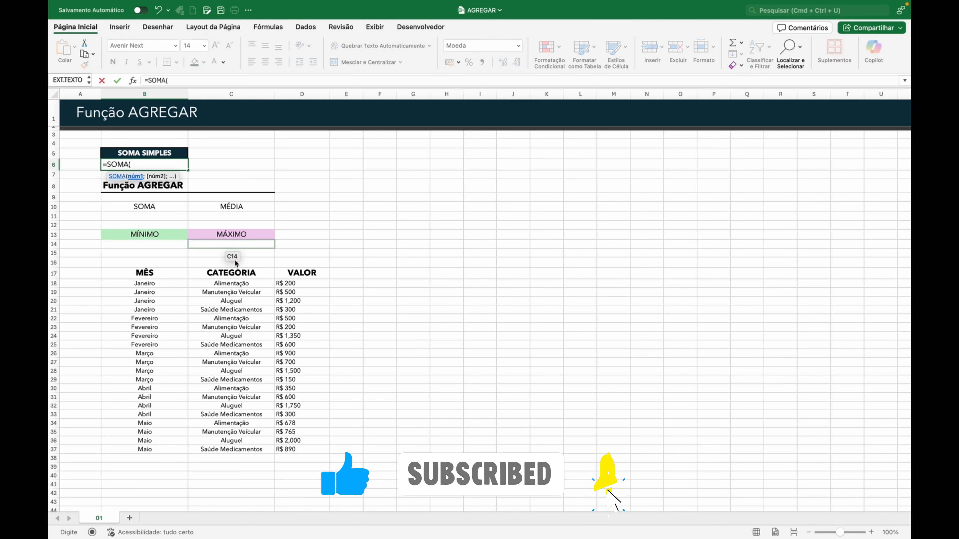
drag(289, 283, 293, 448)
text())
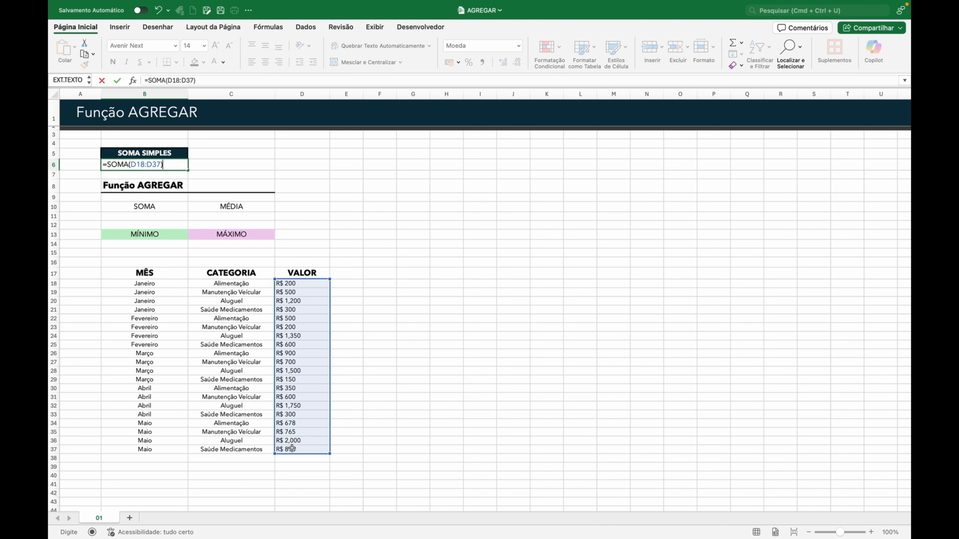
key(Return)
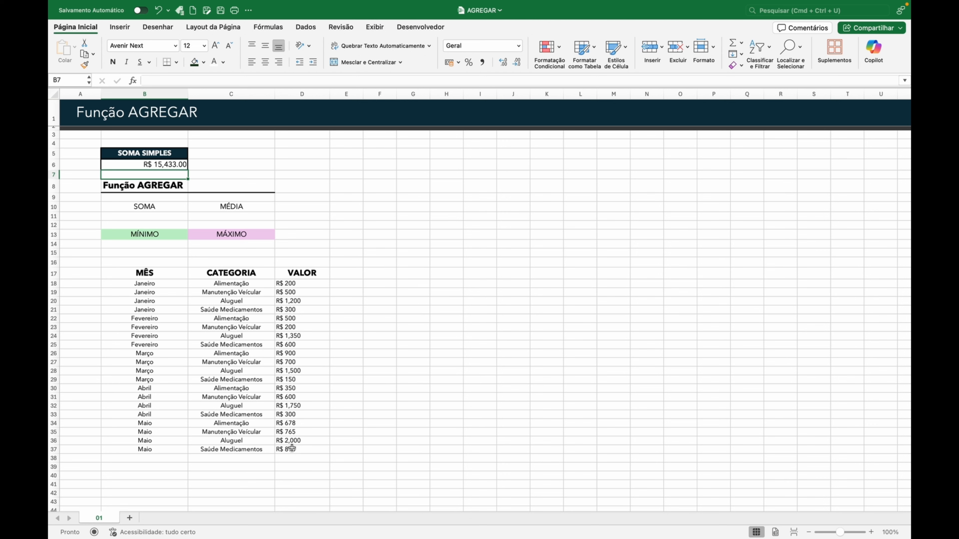
Format the range B17:D37 as a table with headers, using a light style with a black header row.
drag(146, 271, 306, 450)
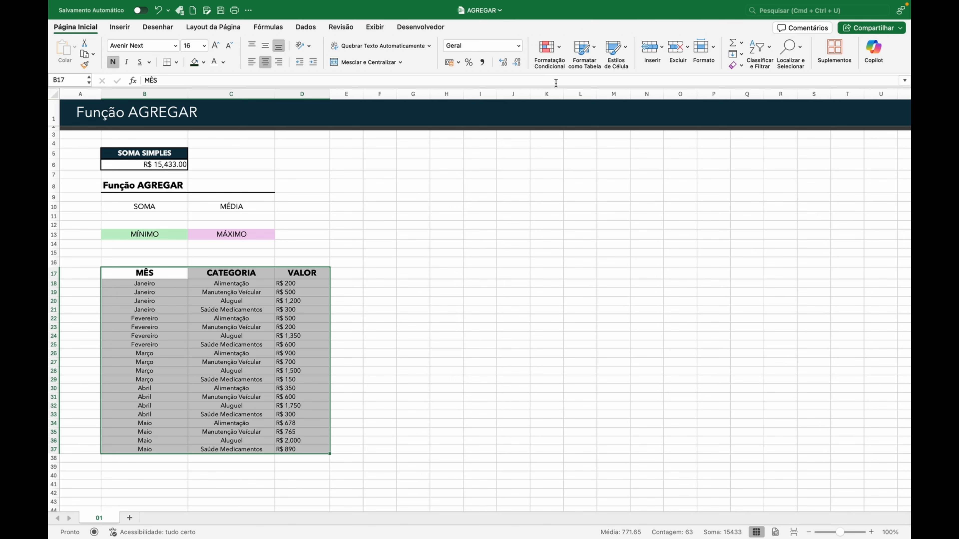
click(581, 56)
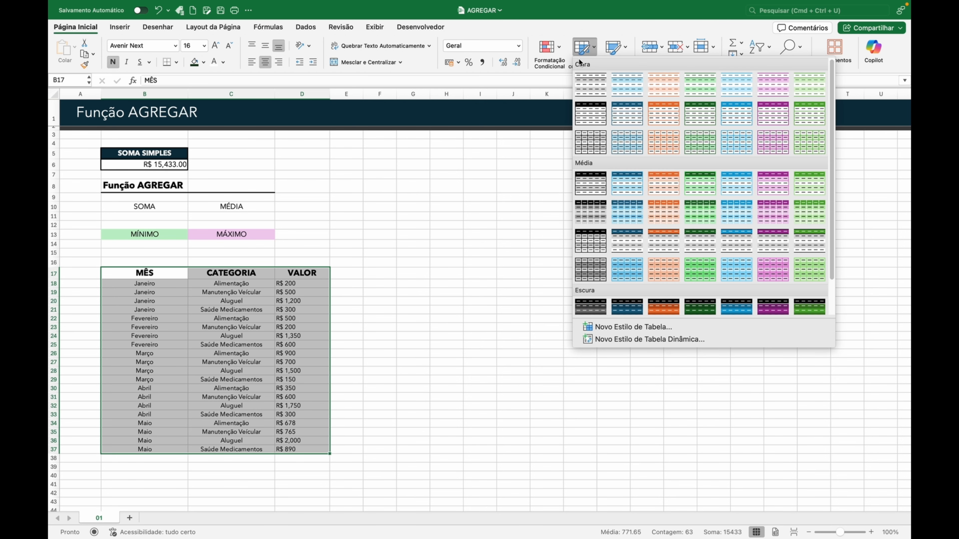
click(592, 122)
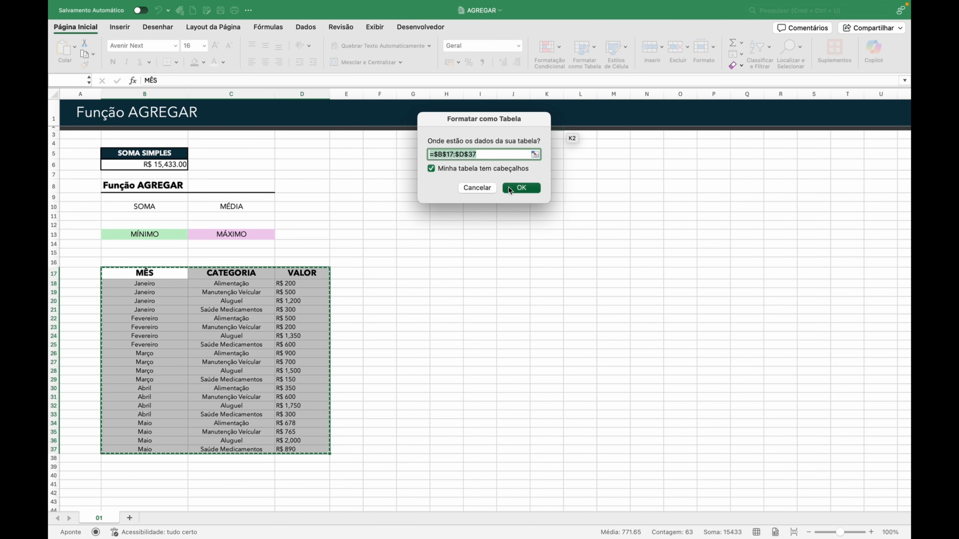
click(521, 188)
Insert a MÊS slicer for the table, resize it to about 2.14" high by 2.11" wide and place it beside the table.
click(223, 308)
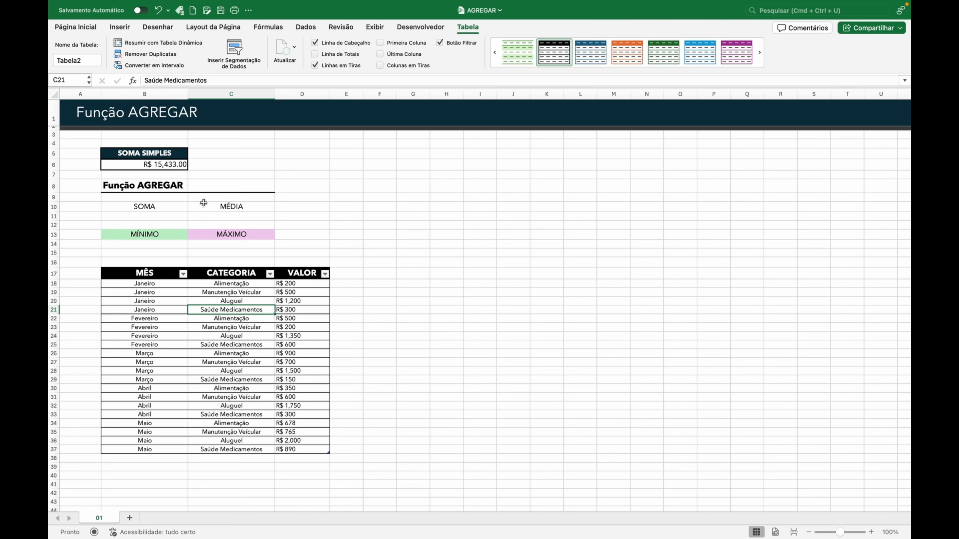
click(235, 47)
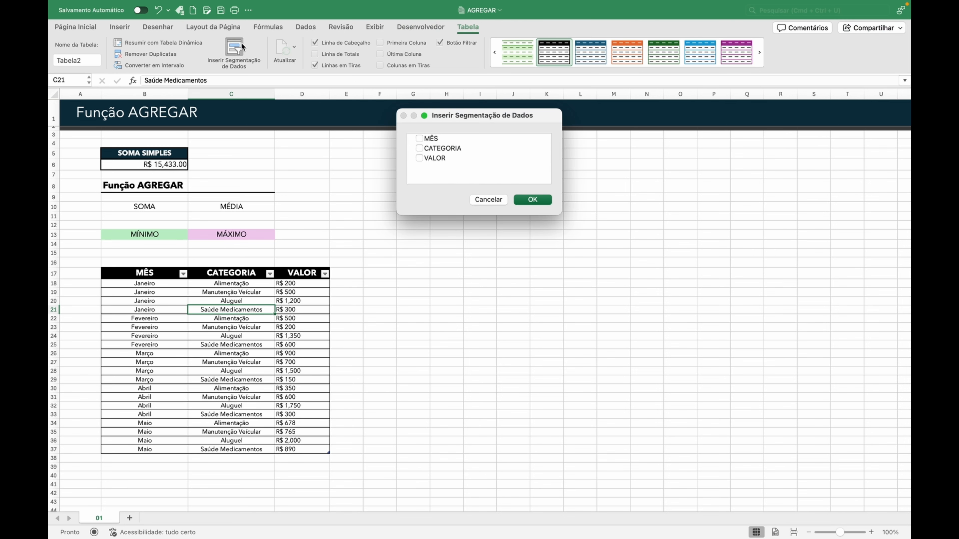
click(419, 139)
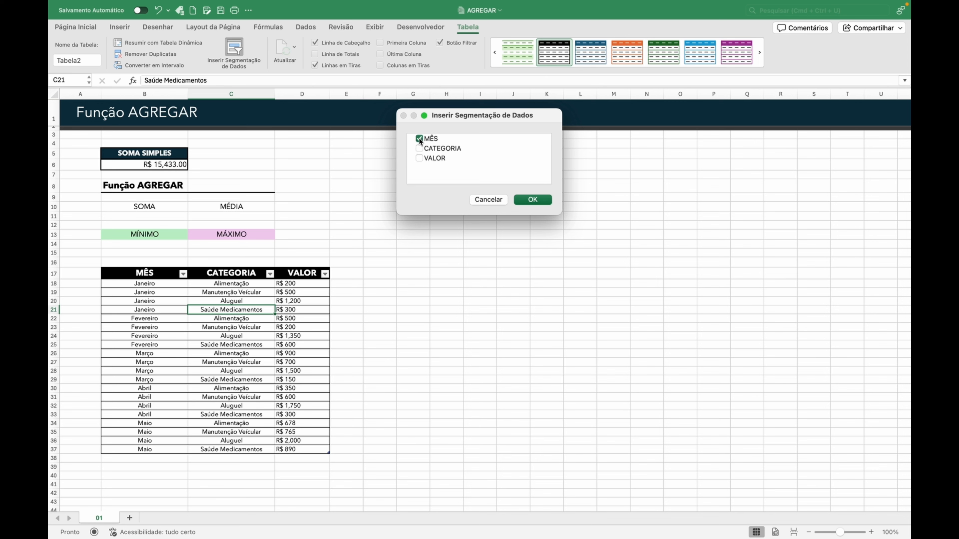
click(528, 201)
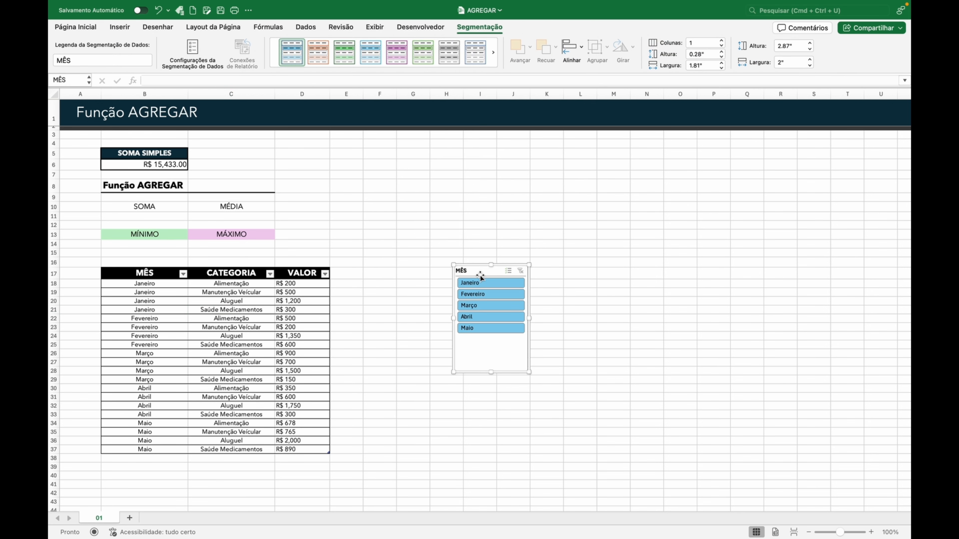
drag(527, 372, 533, 345)
drag(489, 274, 388, 275)
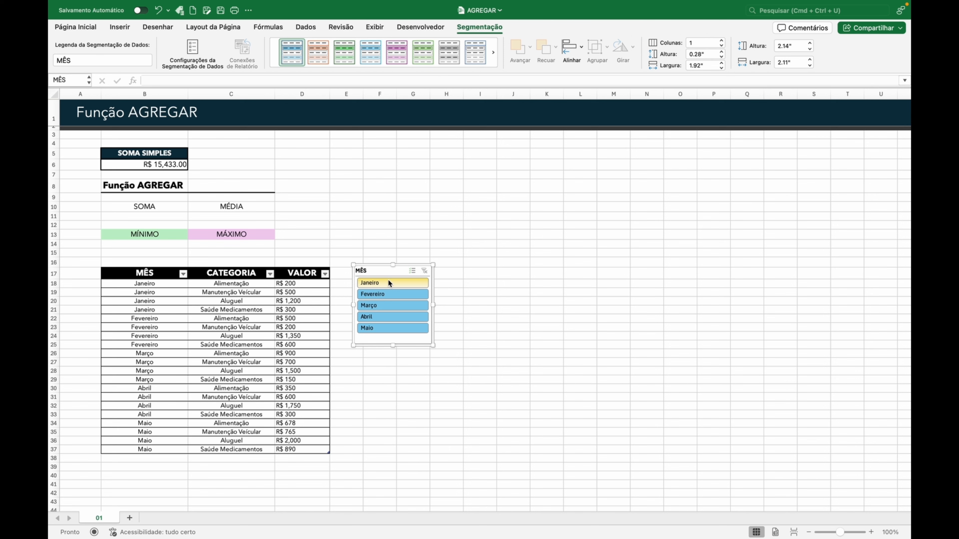
Filter the table by Janeiro, Março and Fevereiro in the slicer and examine how the SOMA formula in B6 treats its range.
click(388, 282)
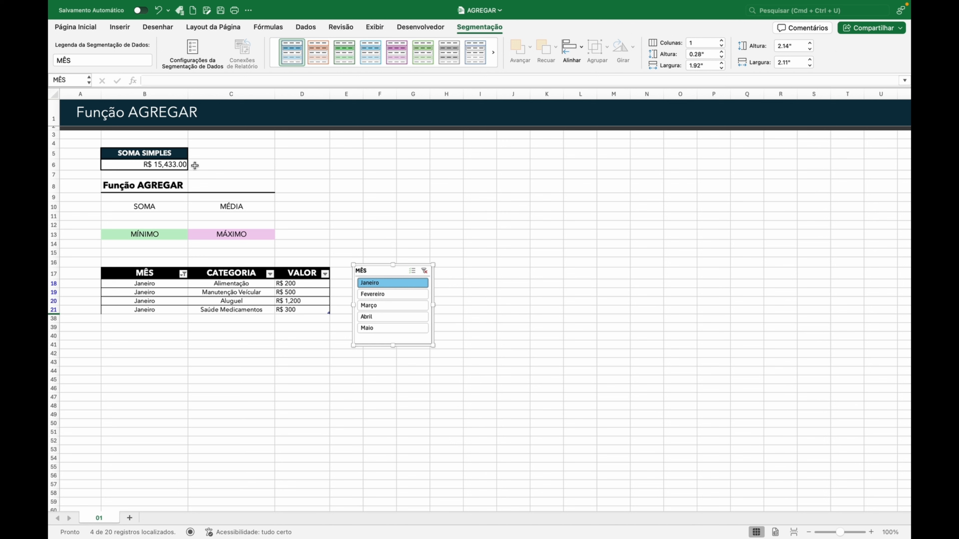
click(182, 163)
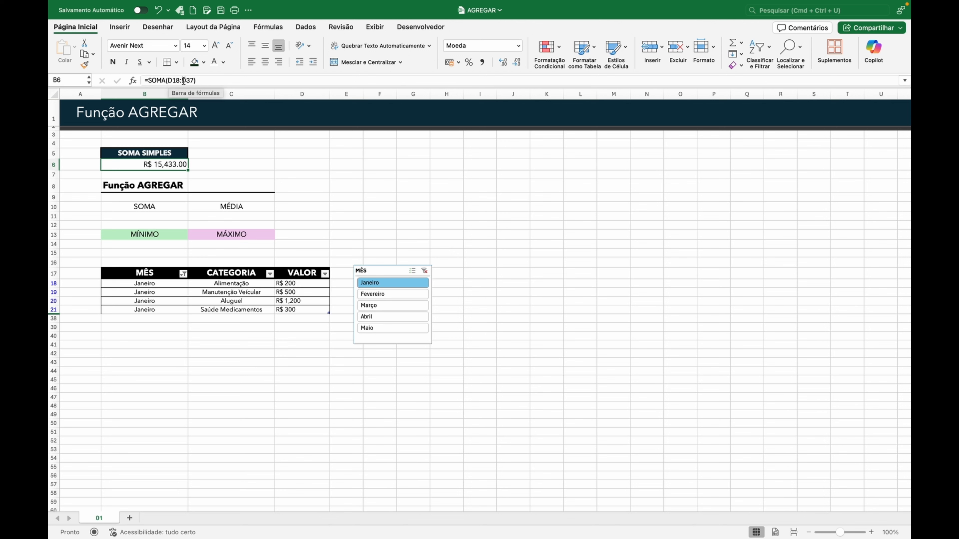
drag(169, 80, 196, 81)
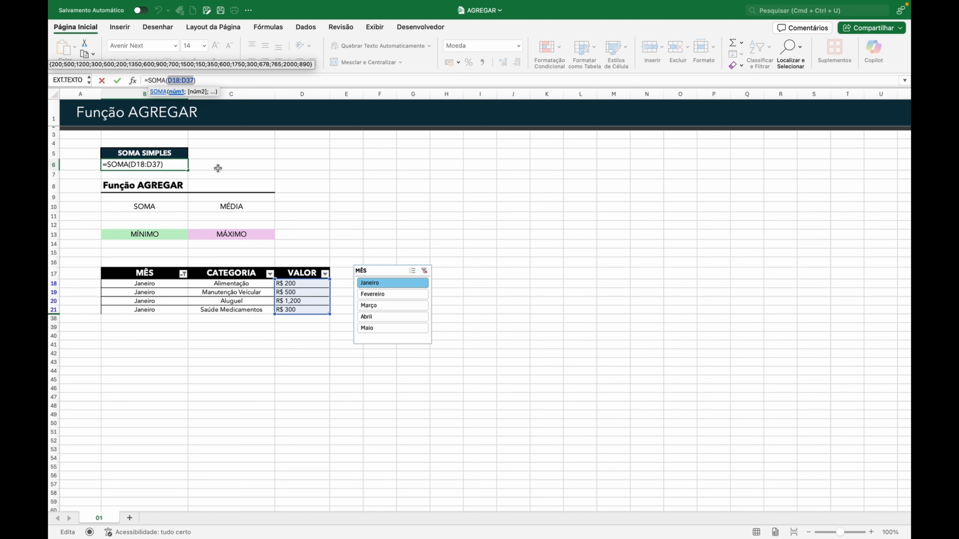
click(371, 296)
click(370, 305)
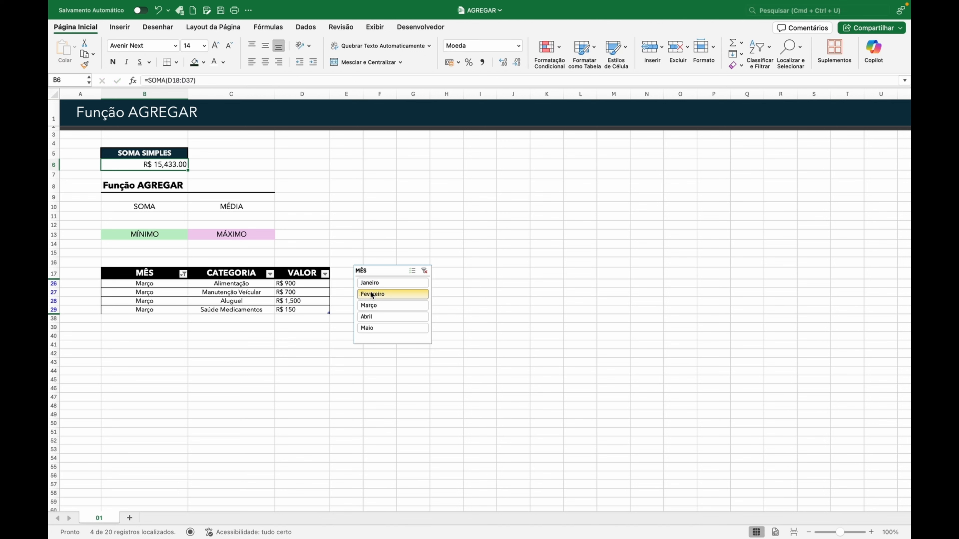
click(372, 294)
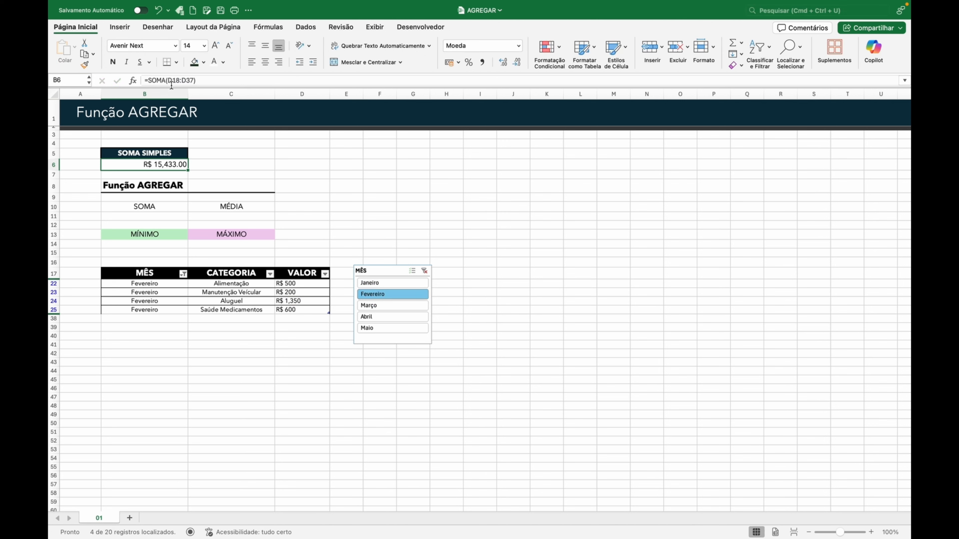
drag(166, 80, 197, 80)
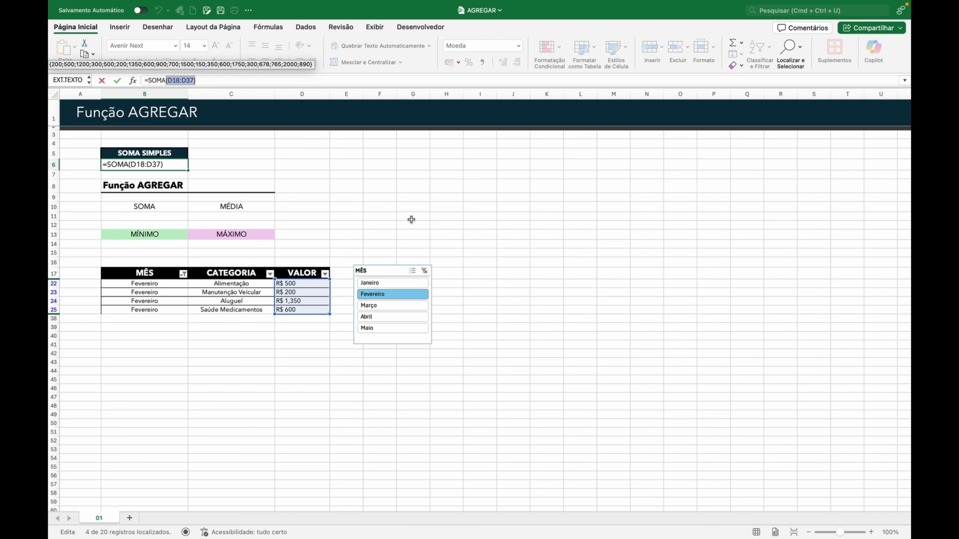
Clear the MÊS slicer's filter and shift the slicer slightly up and toward the table.
click(425, 270)
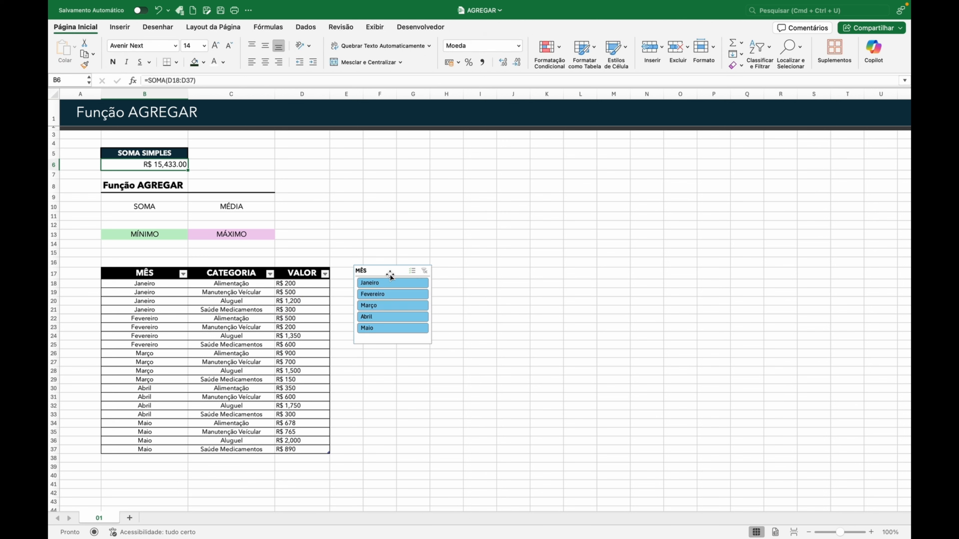
drag(389, 273, 385, 268)
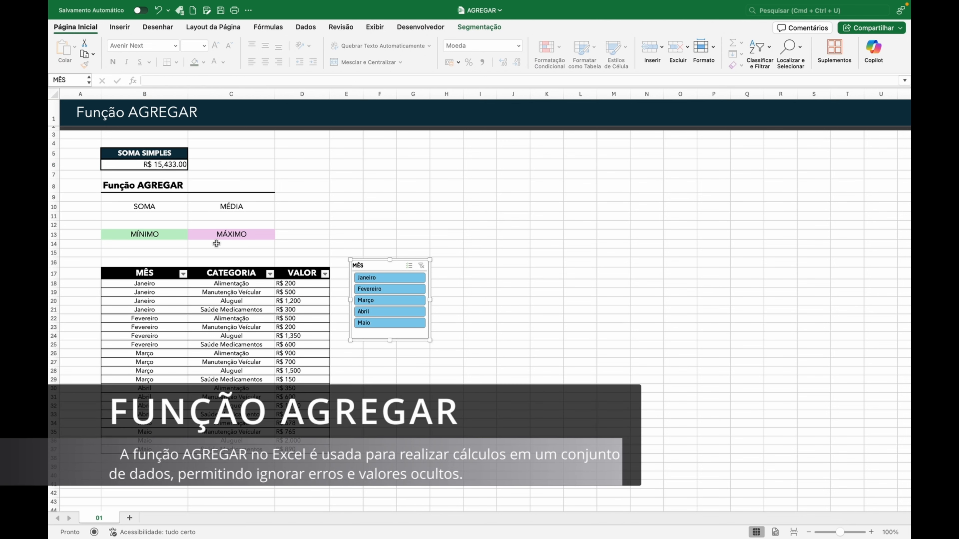
Enter =AGREGAR(9;3;Tabela2[VALOR]) in B11 under SOMA to sum VALOR while ignoring hidden rows, errors and nested subtotals.
click(171, 215)
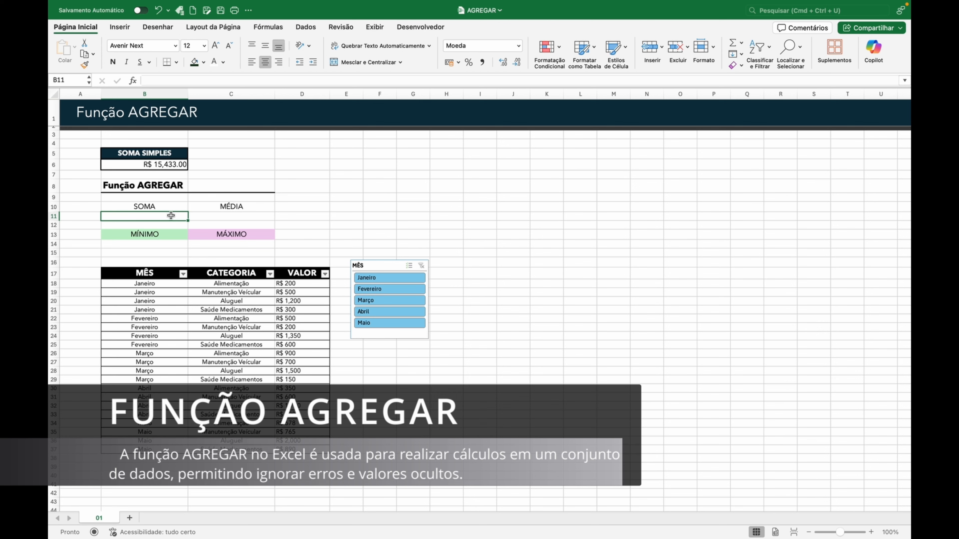
text(=)
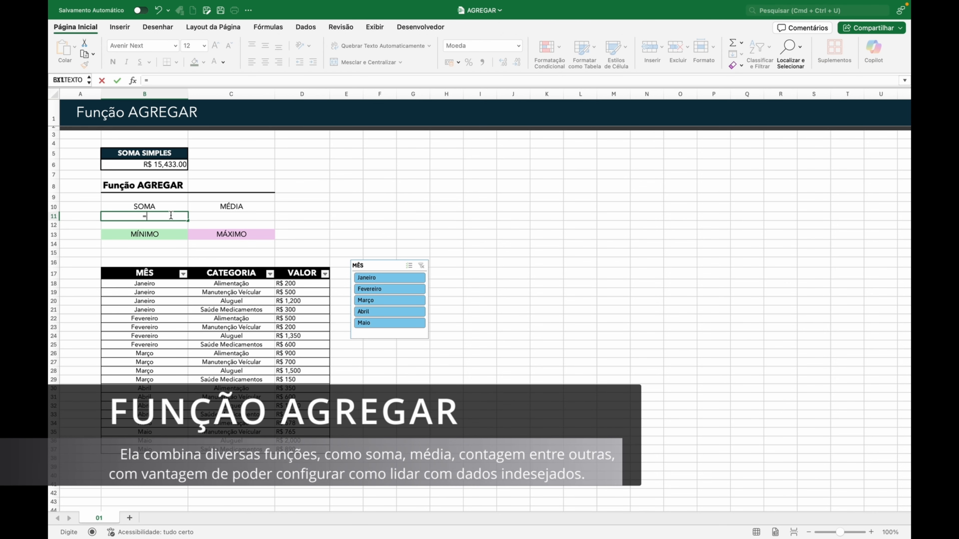
text(AGREGAR()
key(Tab)
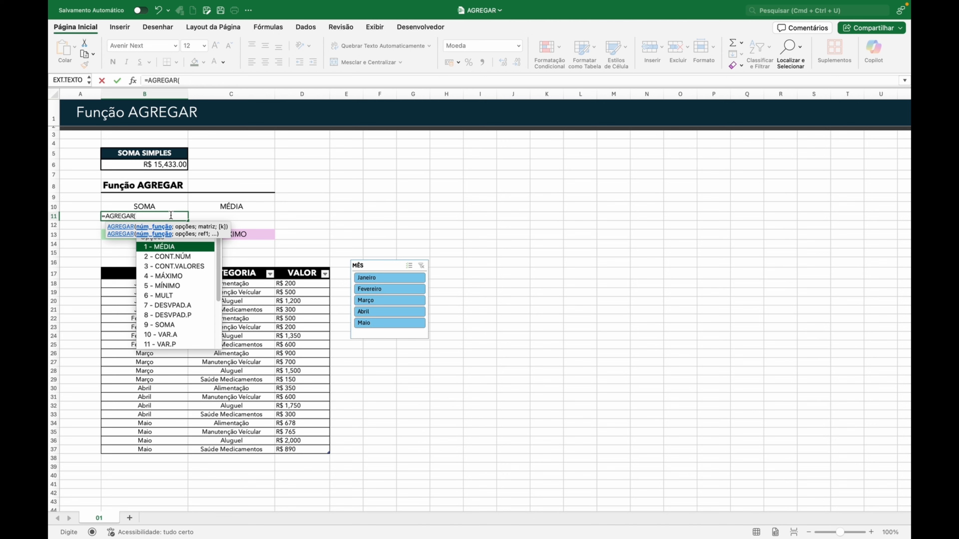
text(9;)
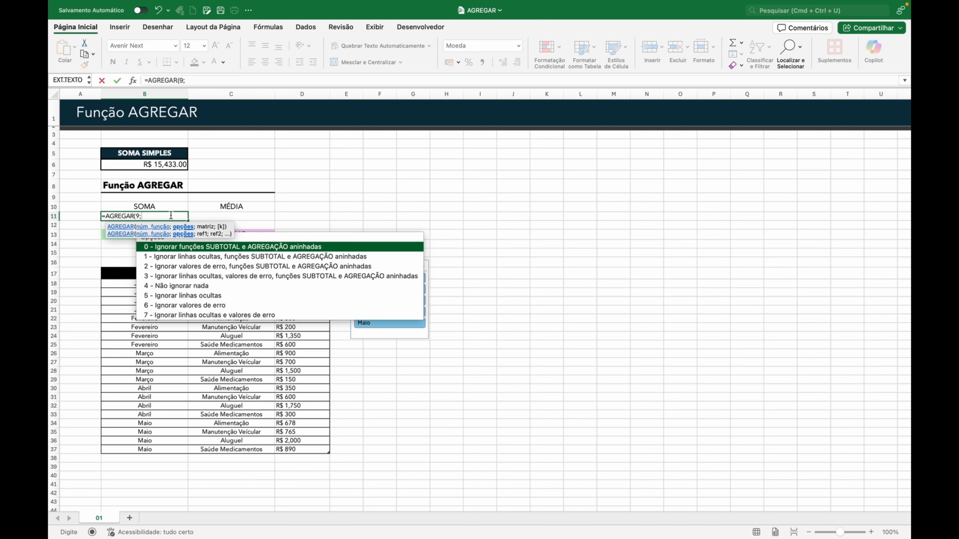
key(Down)
key(Down)
key(Down)
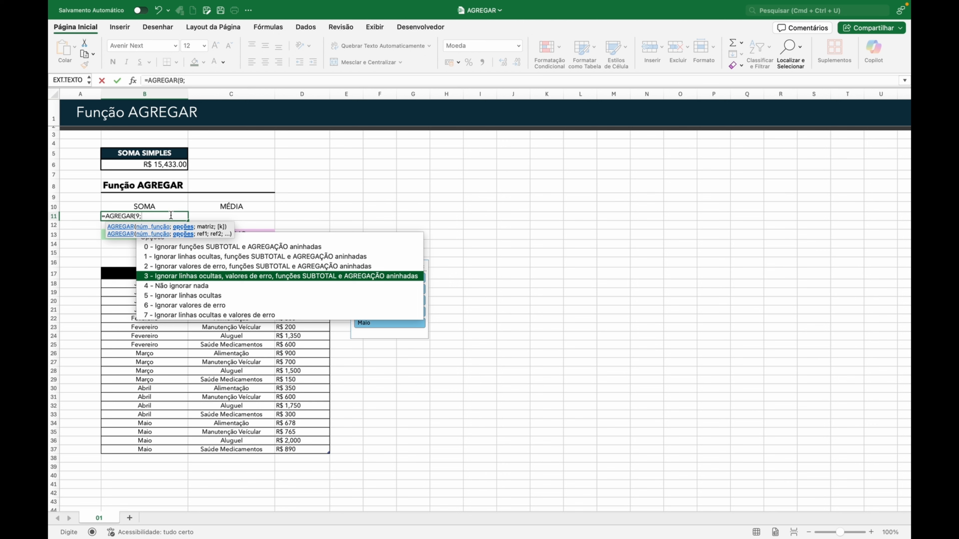
text(3)
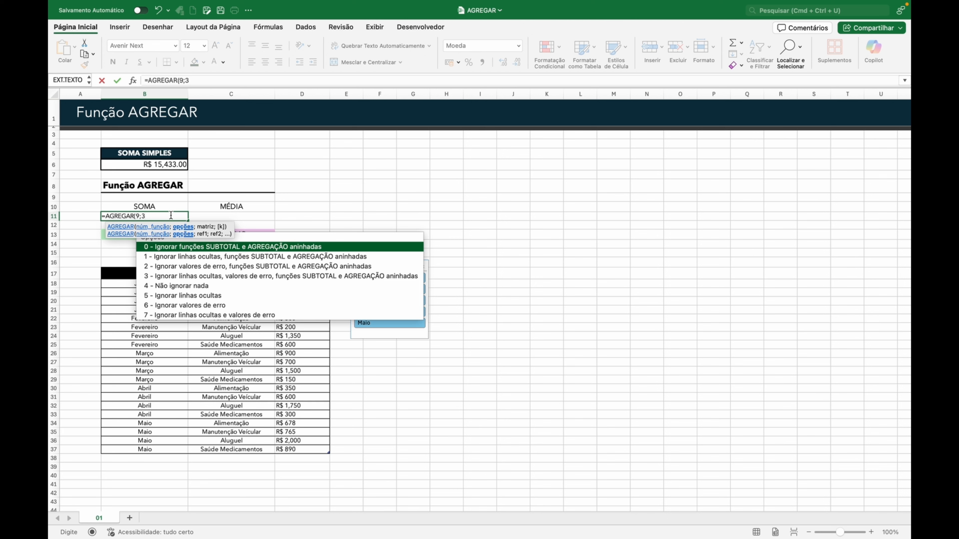
text(;)
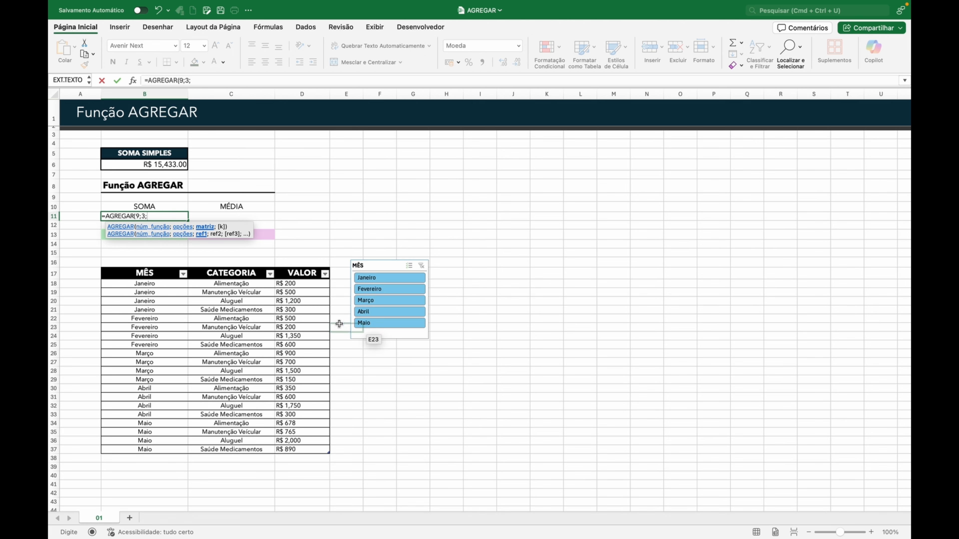
click(297, 284)
drag(298, 284, 299, 449)
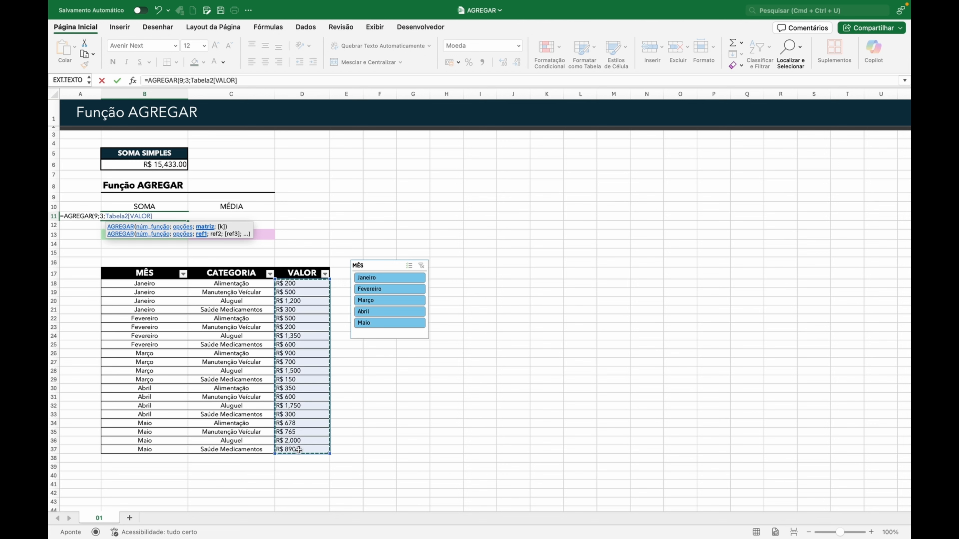
text())
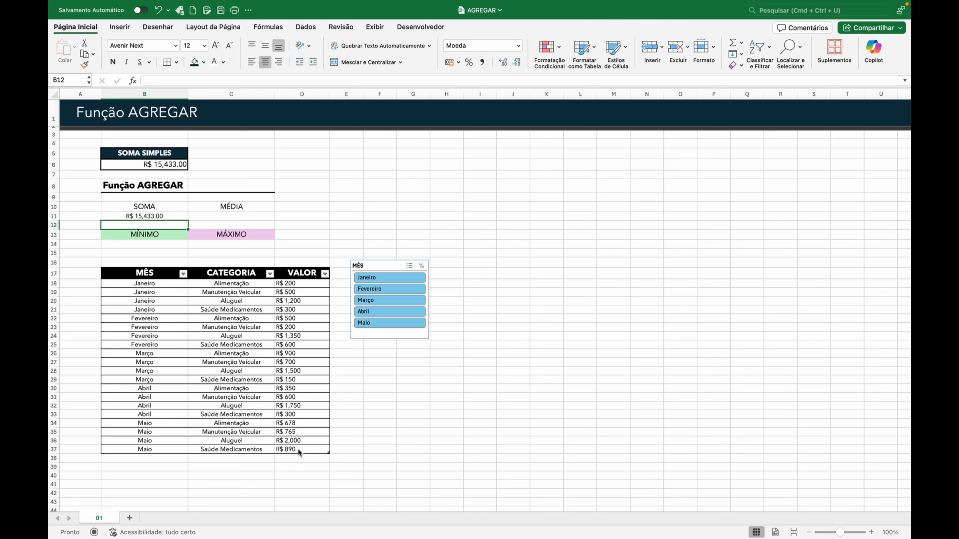
Filter the table by each month from Janeiro to Maio and compare the AGREGAR sum in B11 with the simple sum in B6.
click(170, 215)
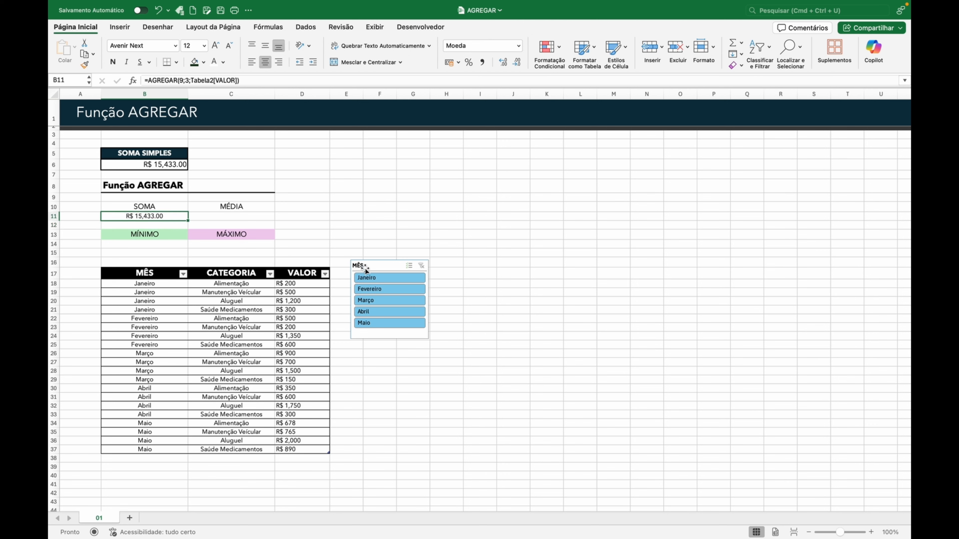
click(389, 276)
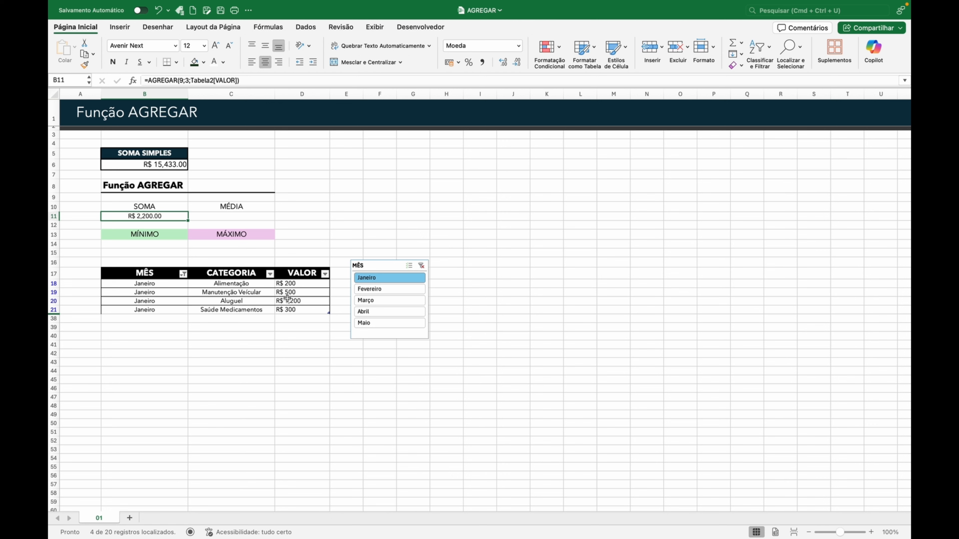
click(172, 166)
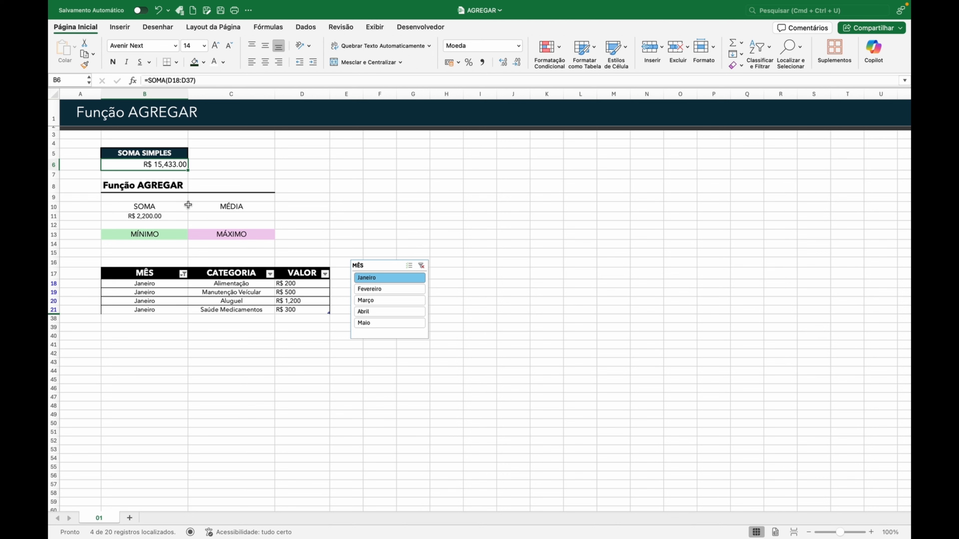
click(368, 290)
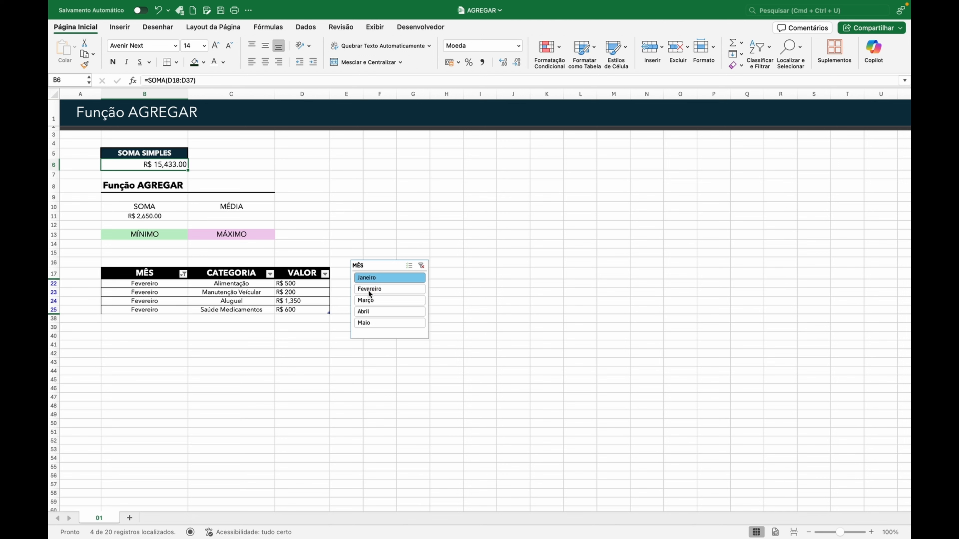
click(372, 300)
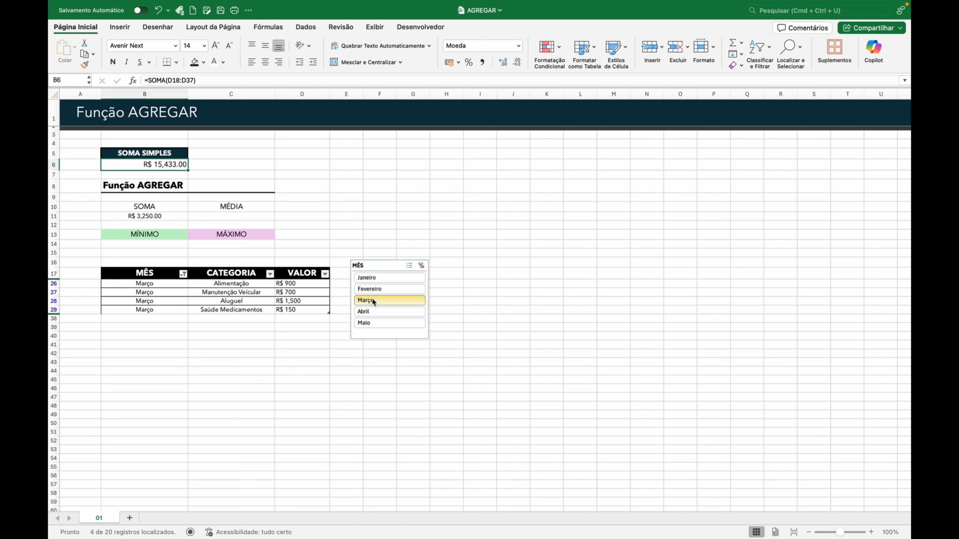
click(372, 311)
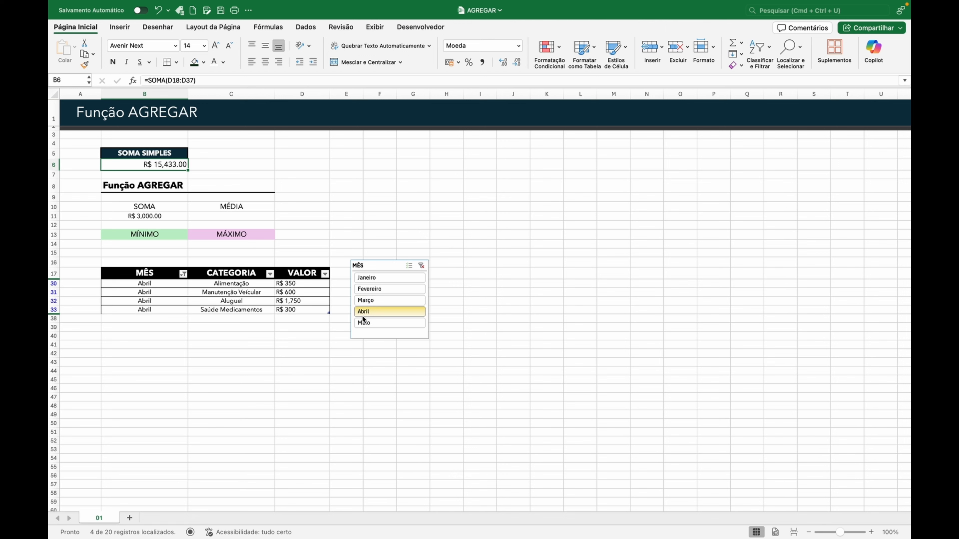
click(363, 323)
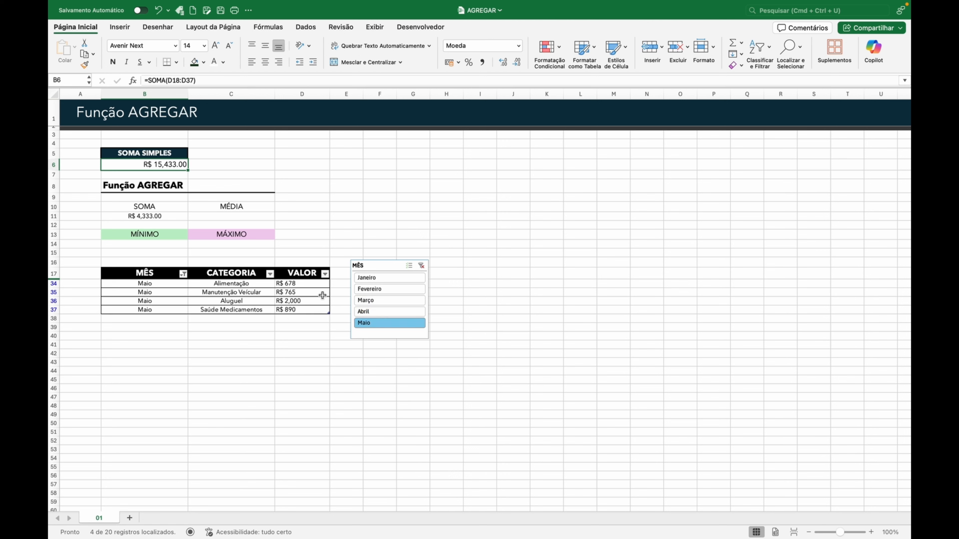
Clear the MÊS slicer's filter and enter =AGREGAR(1;3;Tabela2[VALOR]) in C11 under MÉDIA to average the visible VALOR rows.
click(421, 265)
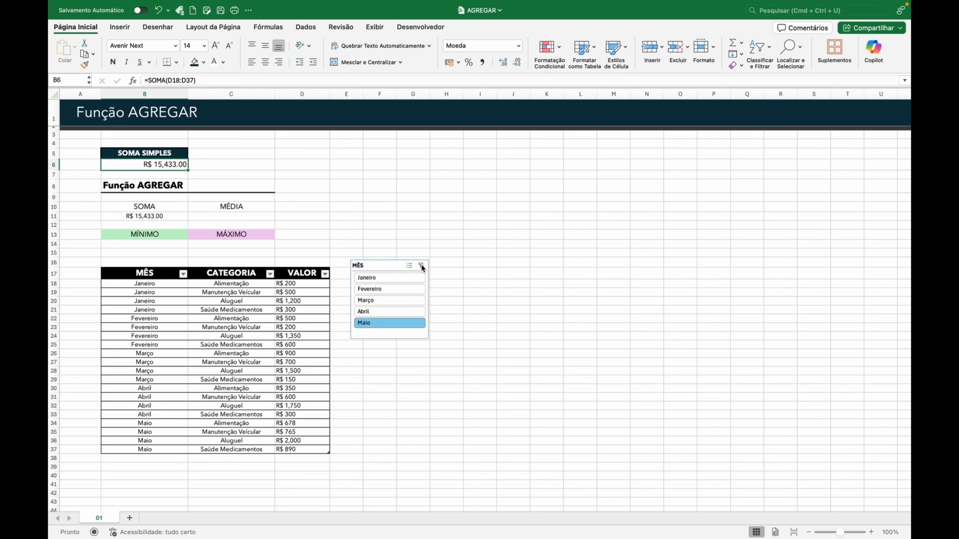
click(237, 216)
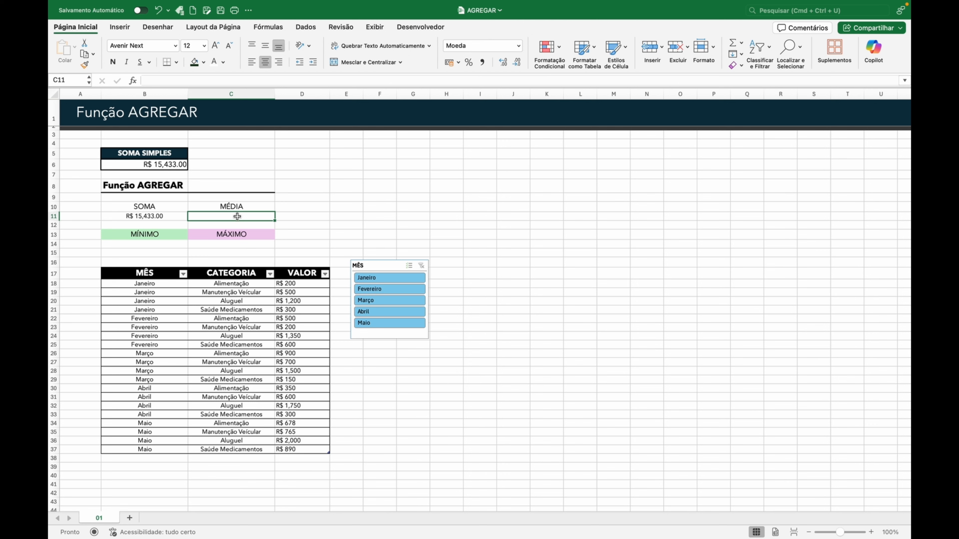
text(=AGRE)
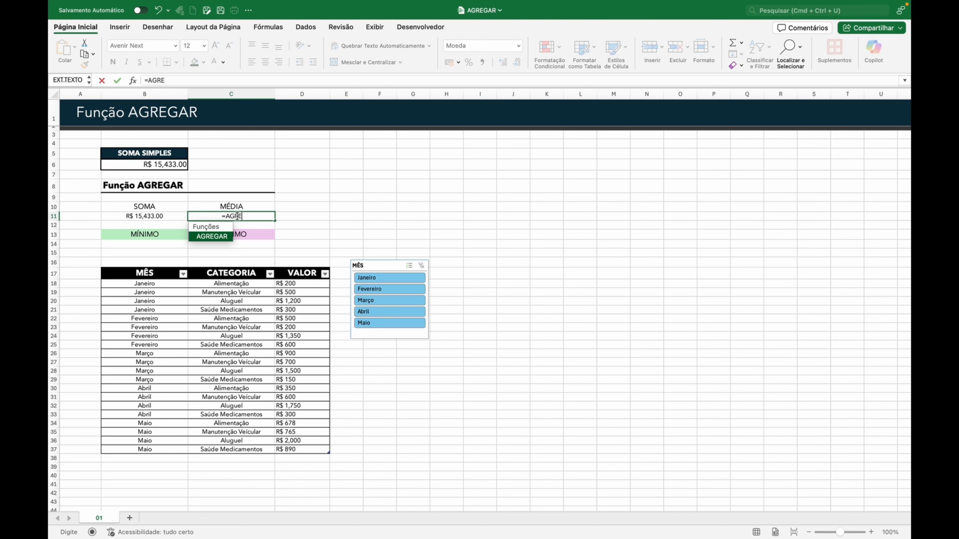
key(Tab)
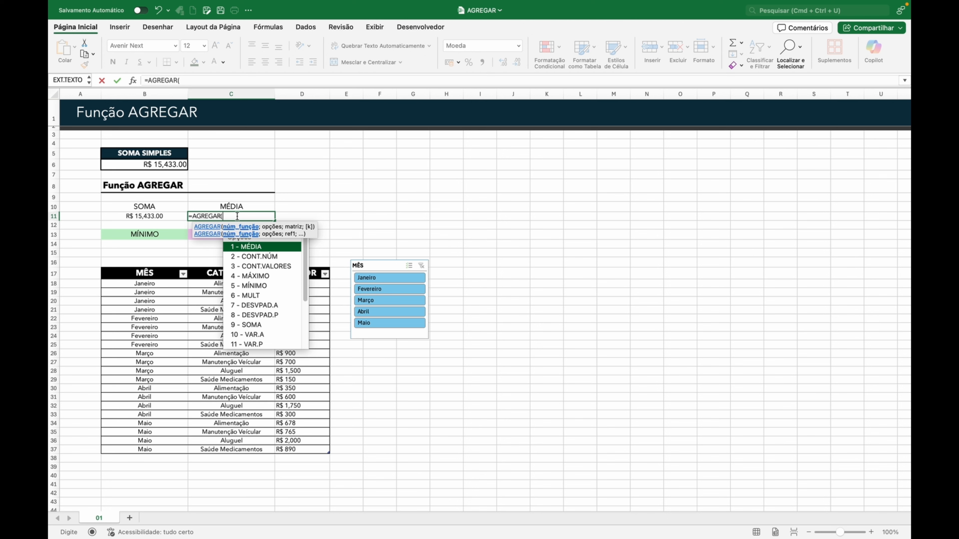
text(1;)
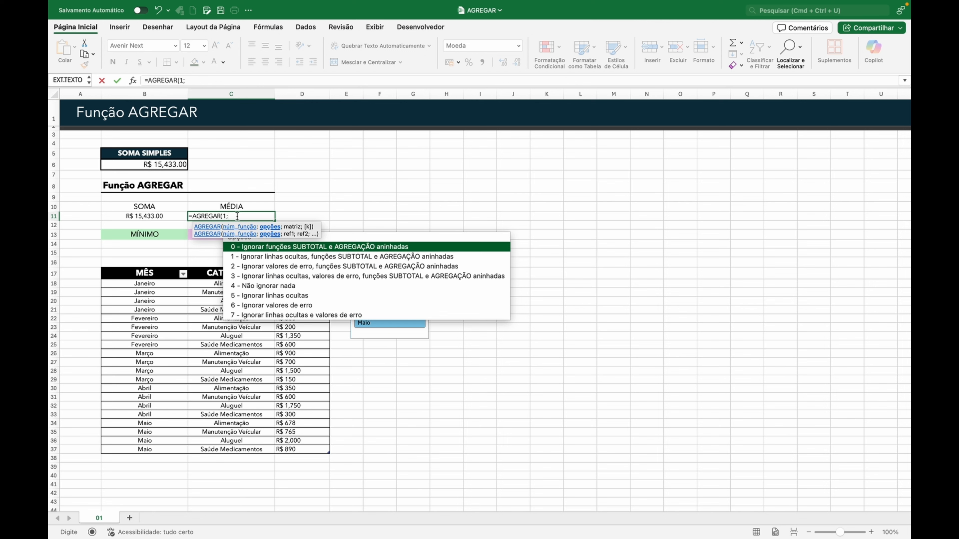
text(34)
text(;)
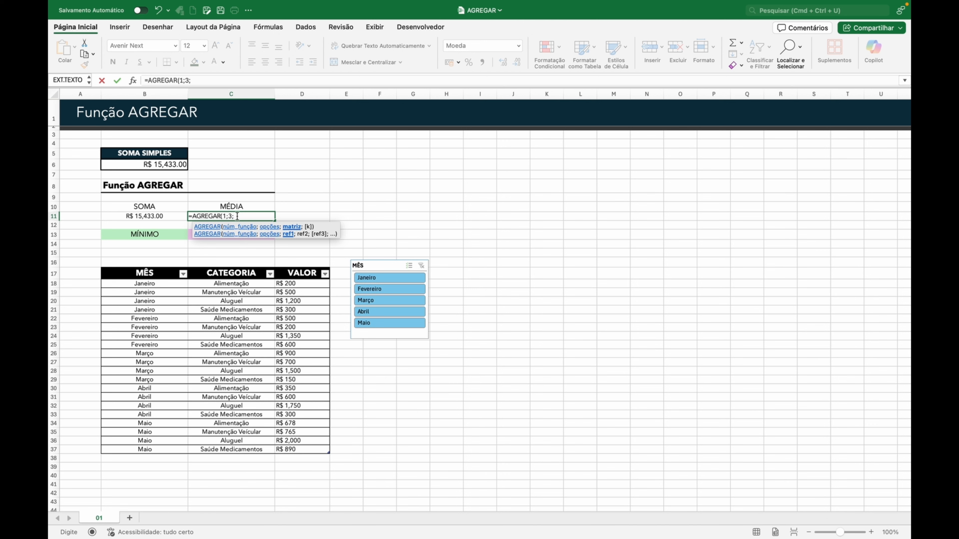
click(298, 282)
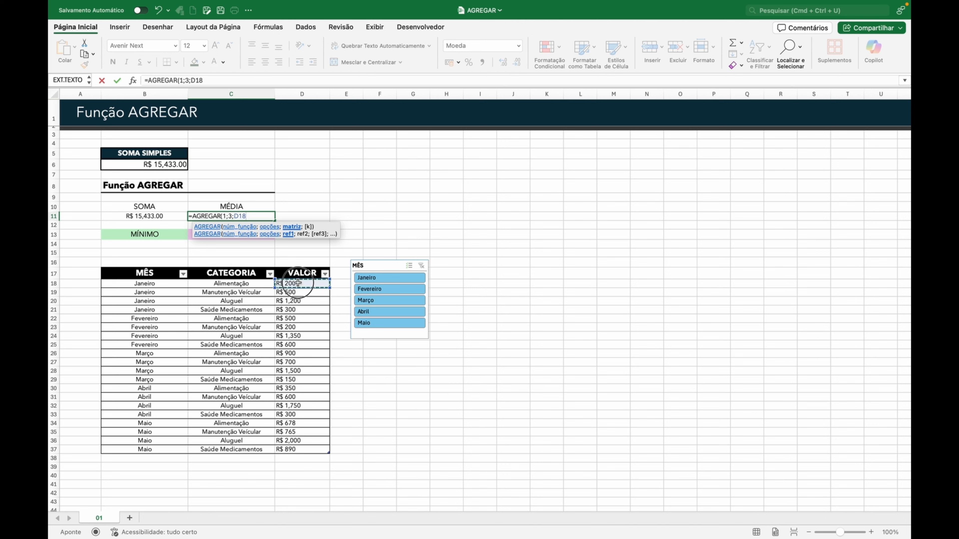
drag(298, 282, 301, 447)
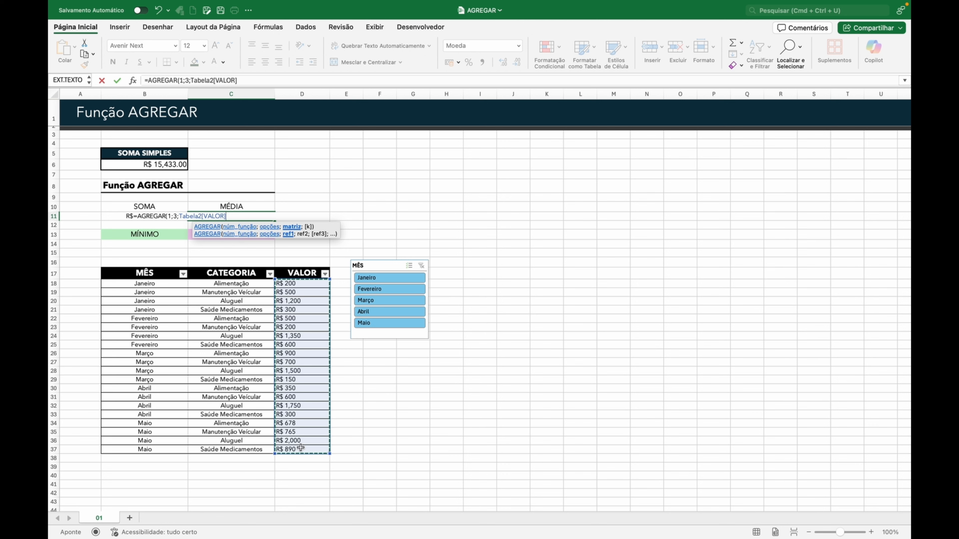
text())
key(Return)
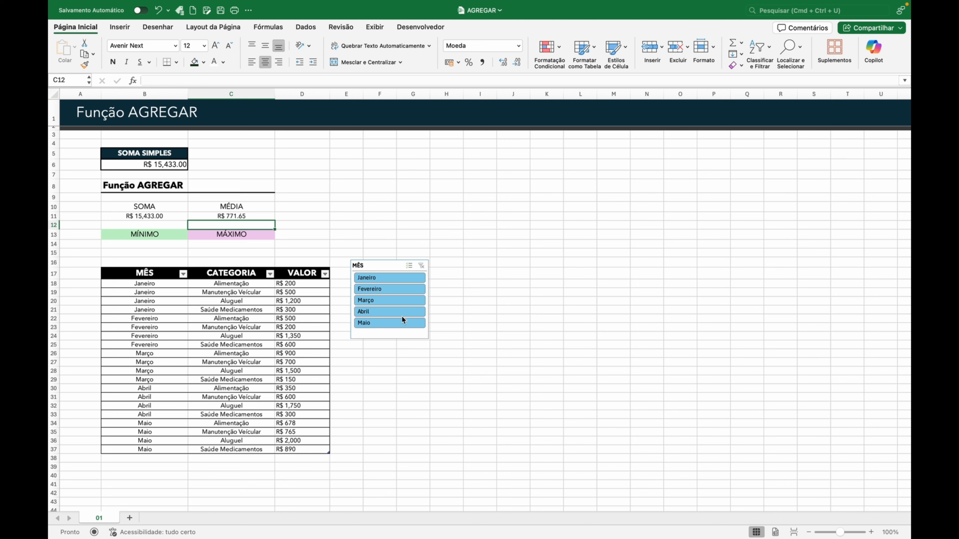
Filter the table by each month from Janeiro to Abril to check the average in C11, and clear the slicer filter.
click(397, 278)
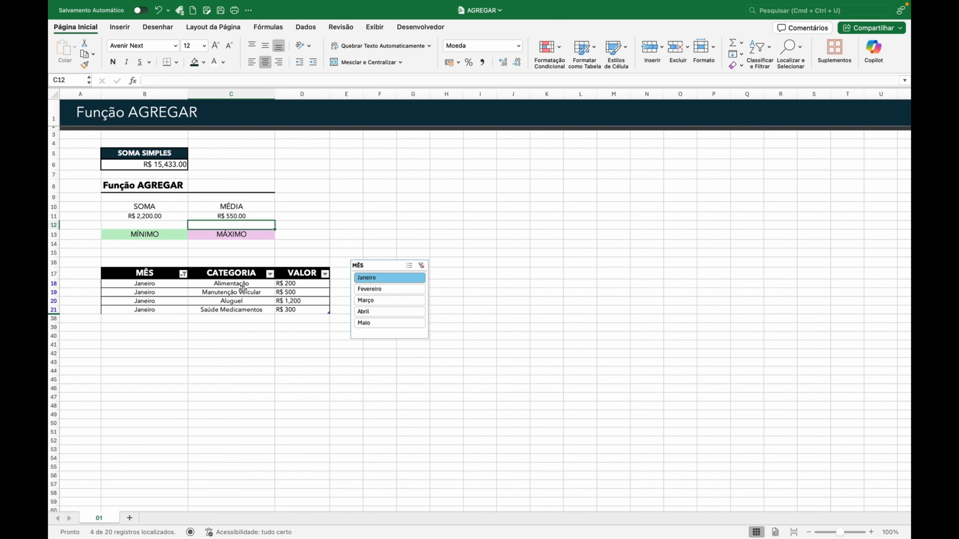
click(366, 289)
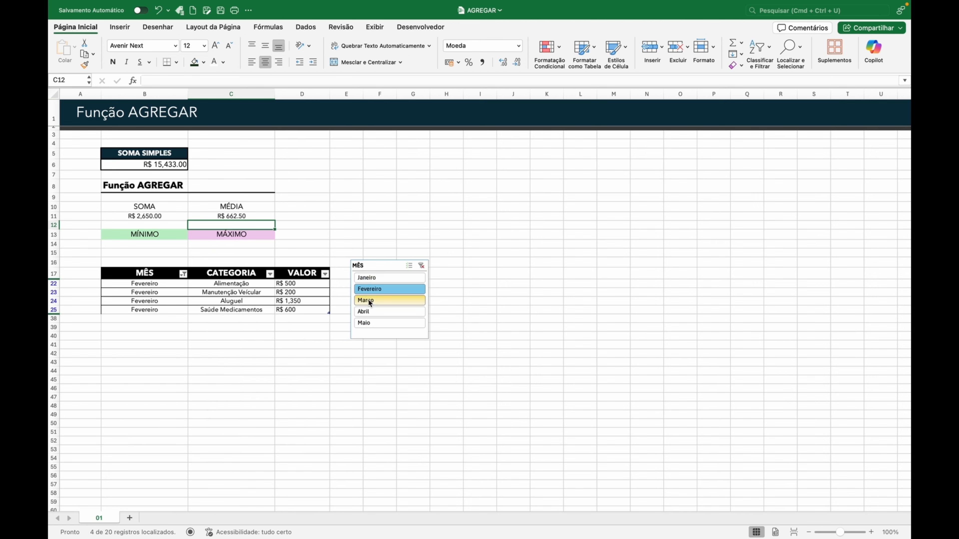
click(370, 302)
click(372, 310)
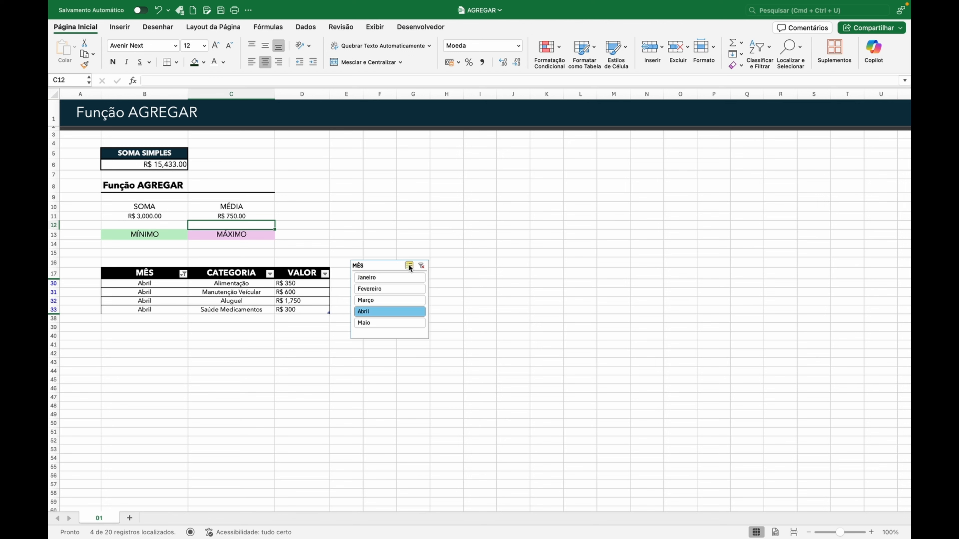
click(422, 265)
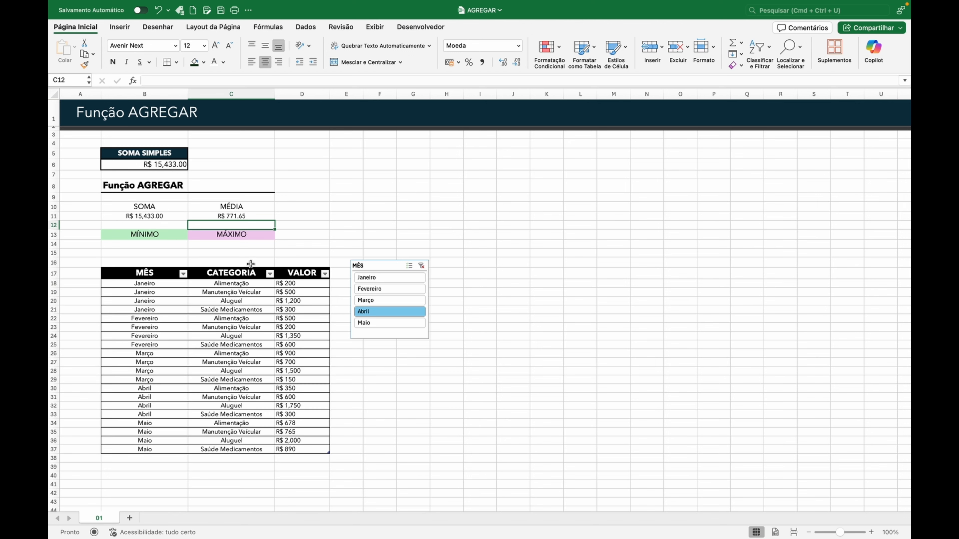
Enter =AGREGAR(5;3;Tabela2[VALOR]) in B14 under MÍNIMO to find the smallest visible VALOR while ignoring hidden rows, errors and nested subtotals.
click(162, 245)
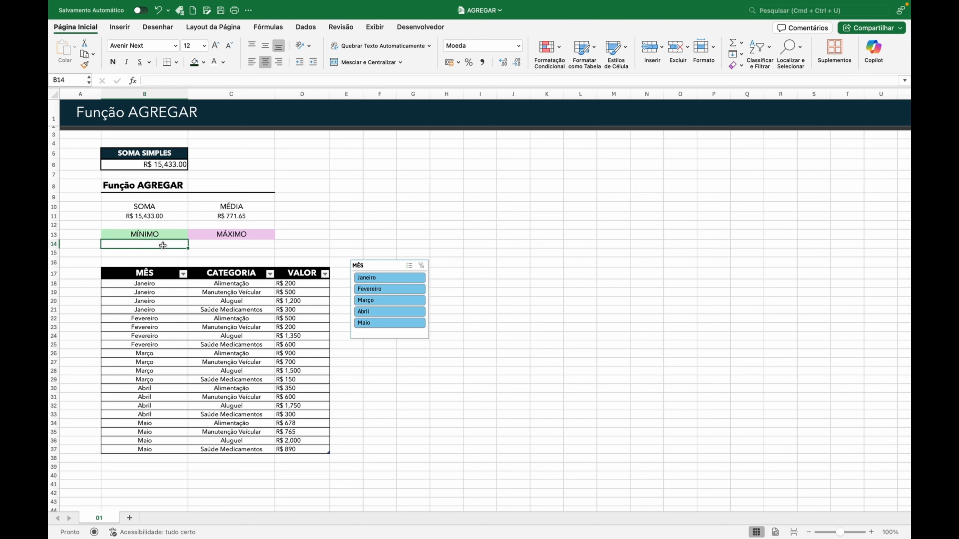
text(=AGREGAR)
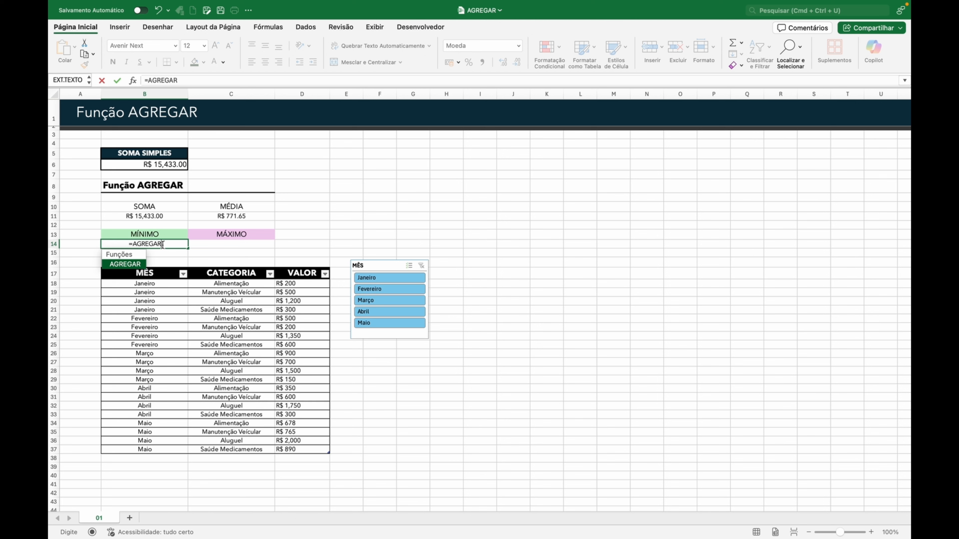
text(()
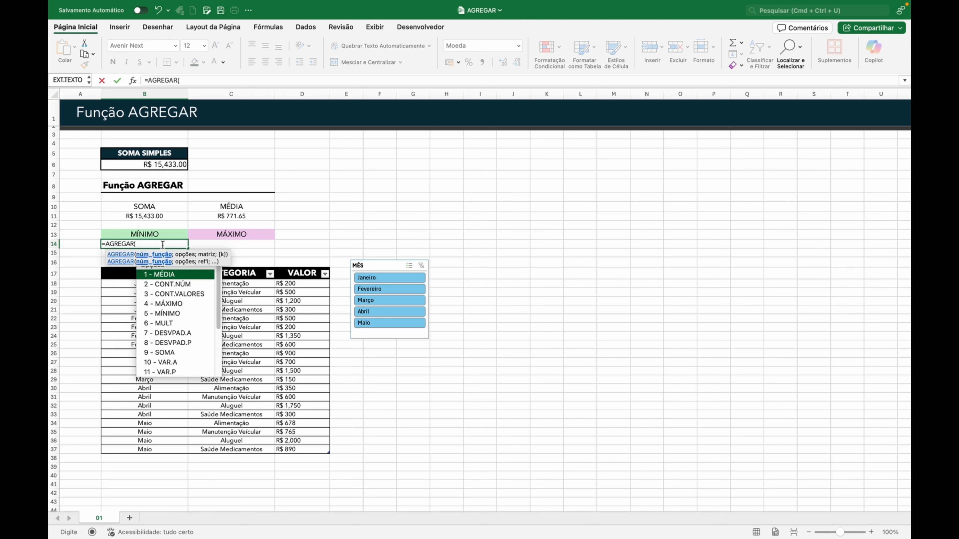
double_click(187, 314)
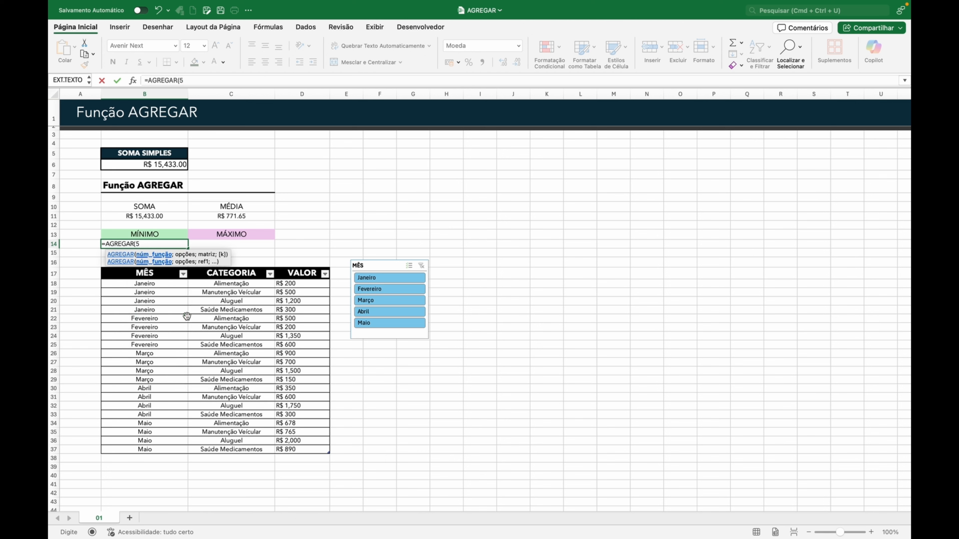
text(;)
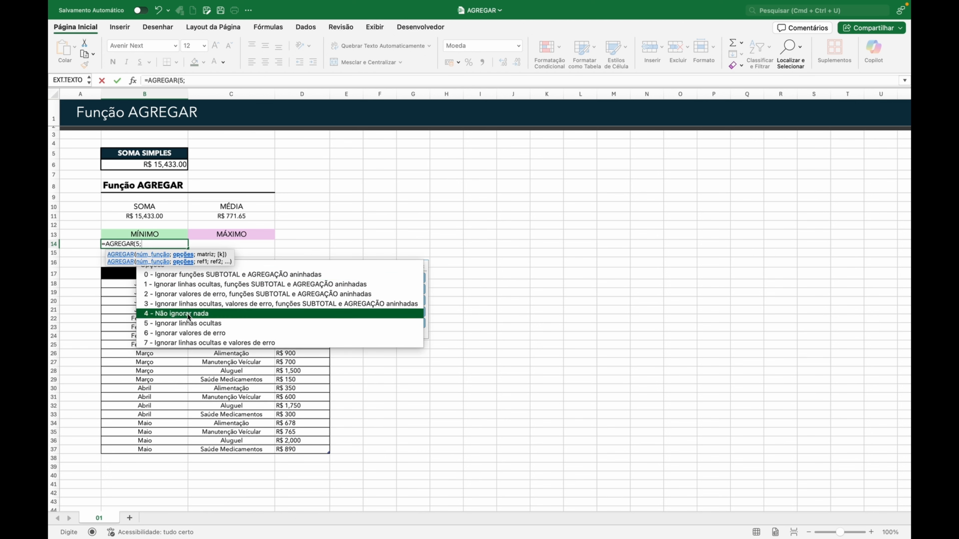
double_click(186, 305)
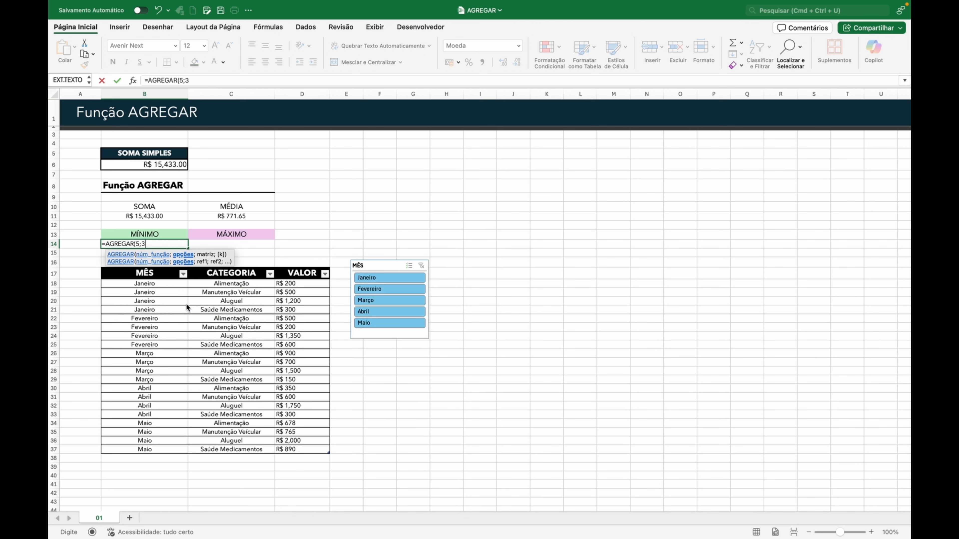
text(;)
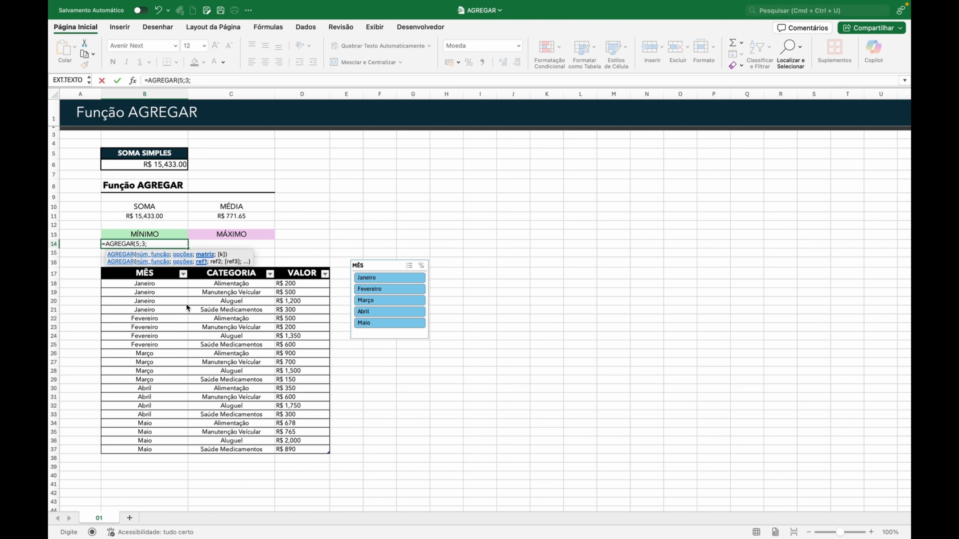
click(303, 287)
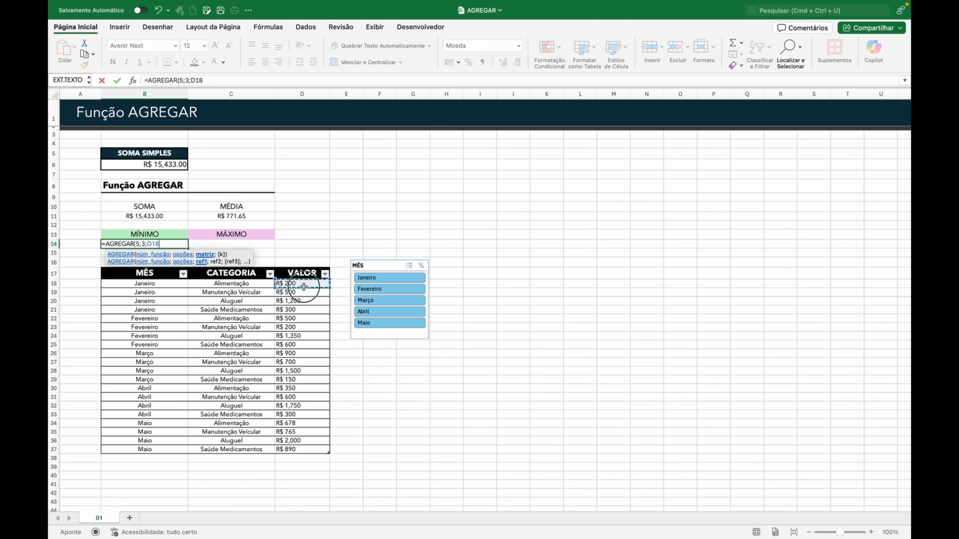
drag(304, 287, 293, 448)
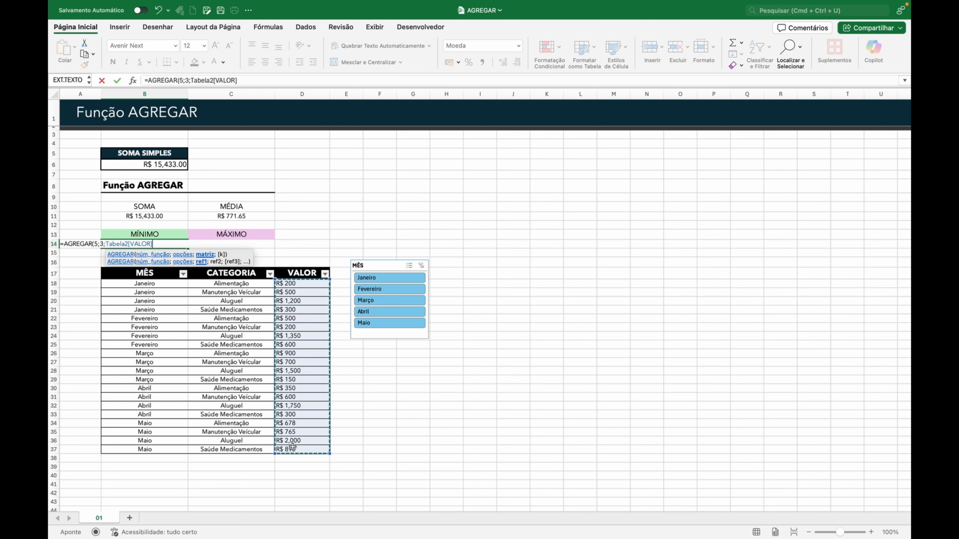
text())
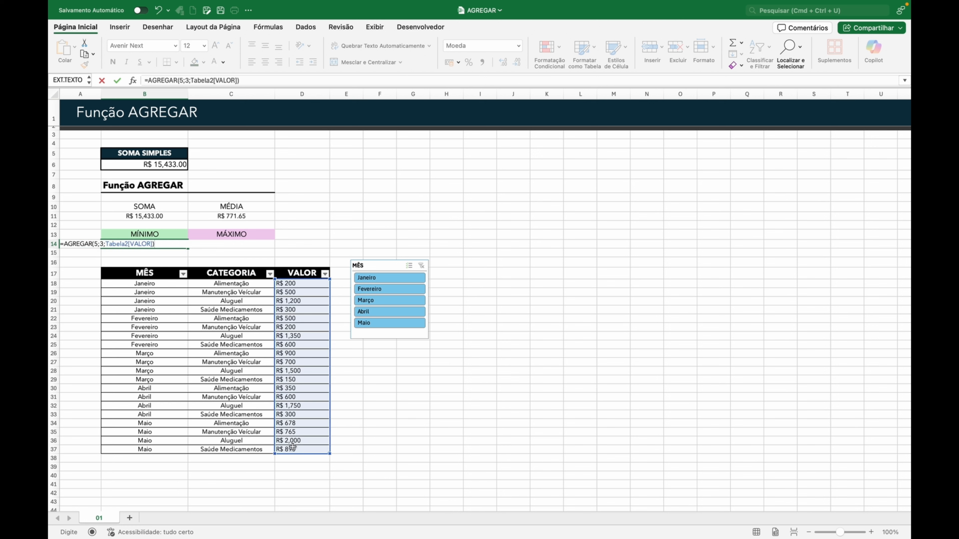
key(Return)
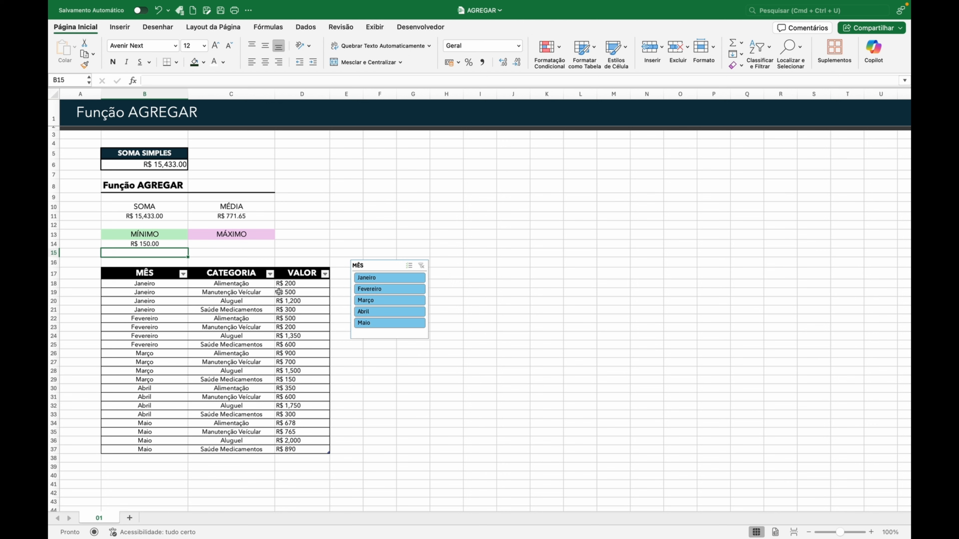
Compare the minimum in B14 with its matching table row unfiltered and filtered by Janeiro and Março, and clear the slicer filter.
drag(301, 380, 164, 380)
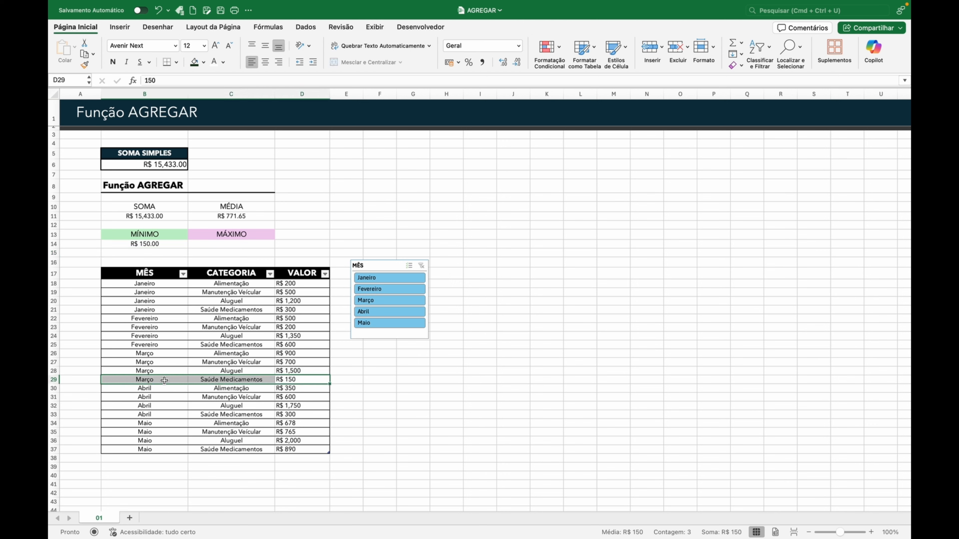
click(368, 279)
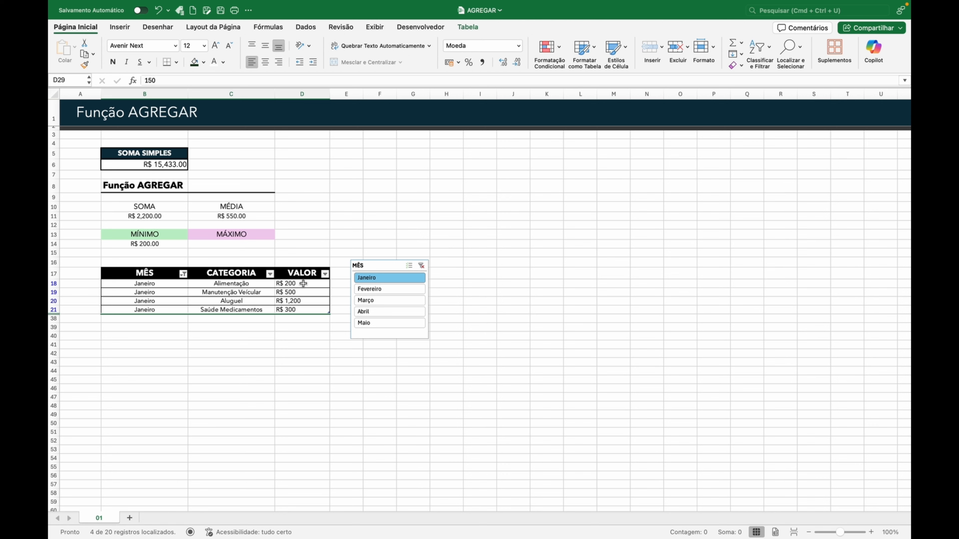
click(295, 283)
drag(295, 284, 149, 284)
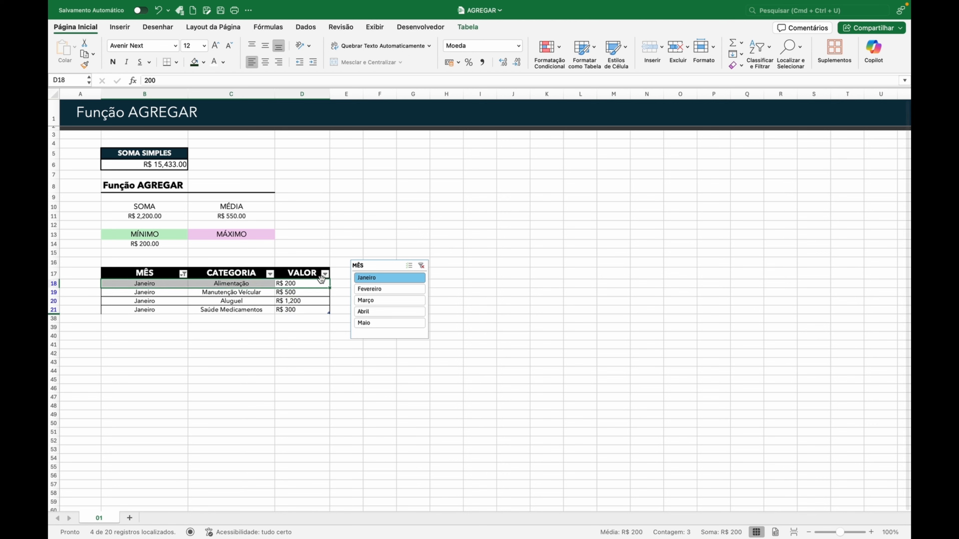
click(372, 302)
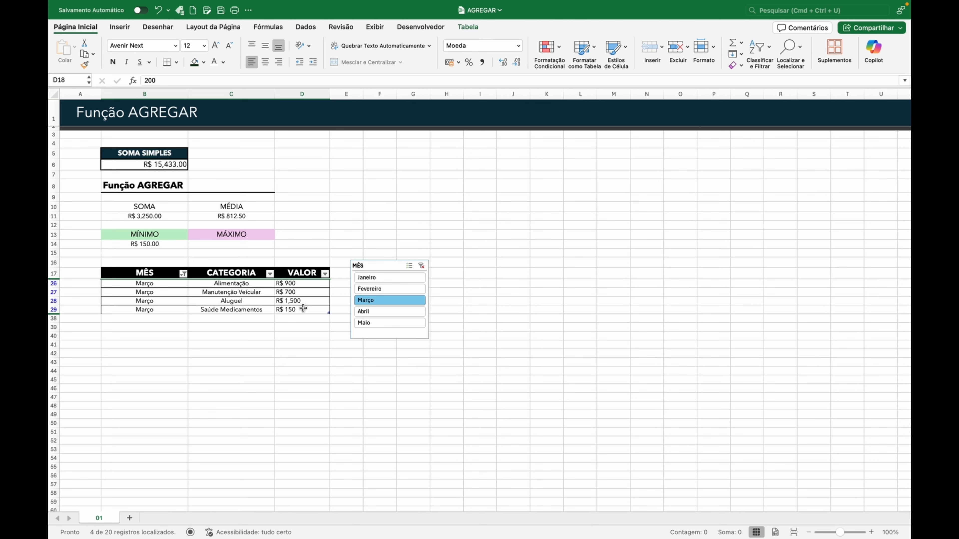
drag(305, 309, 145, 309)
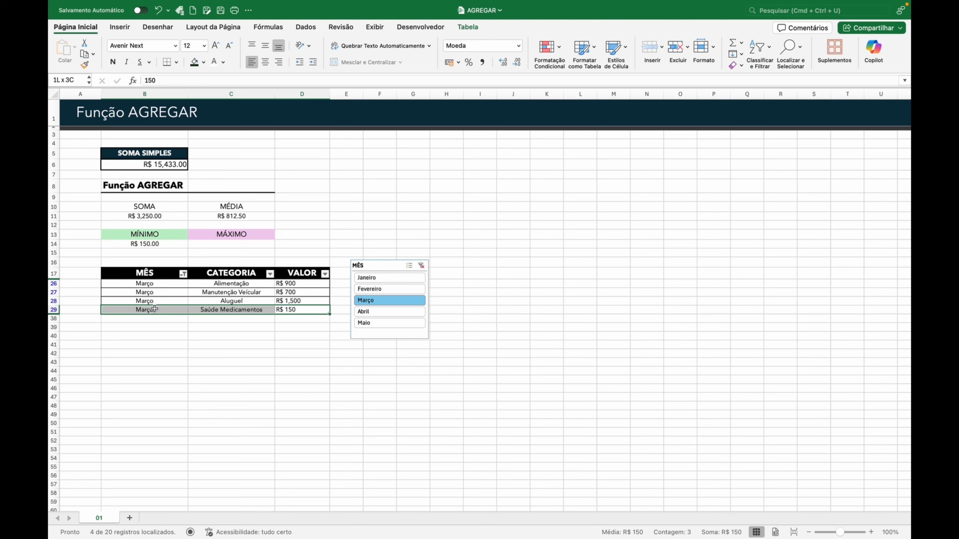
click(421, 266)
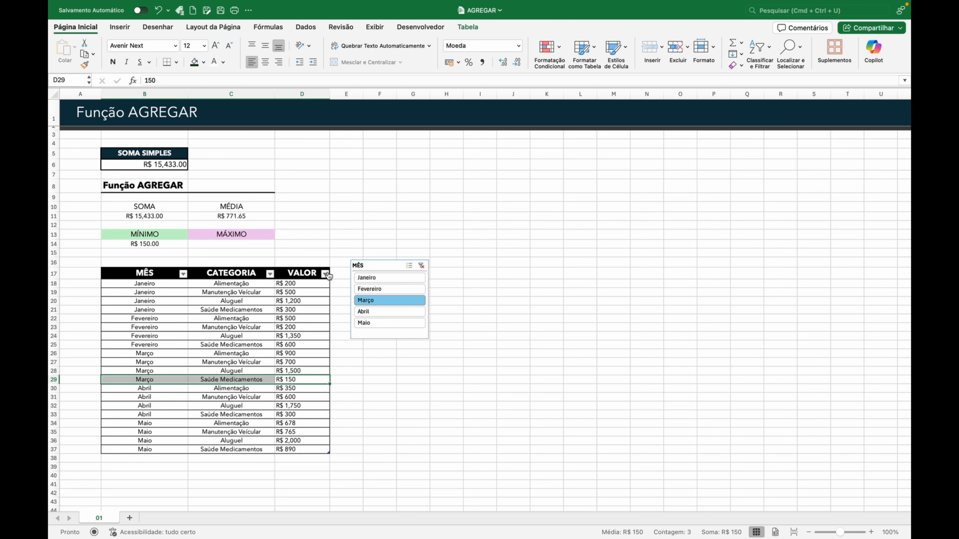
Enter =AGREGAR(4;3;Tabela2[VALOR]) in C14 under MÁXIMO to find the largest visible VALOR while ignoring hidden rows, errors and nested subtotals.
click(248, 244)
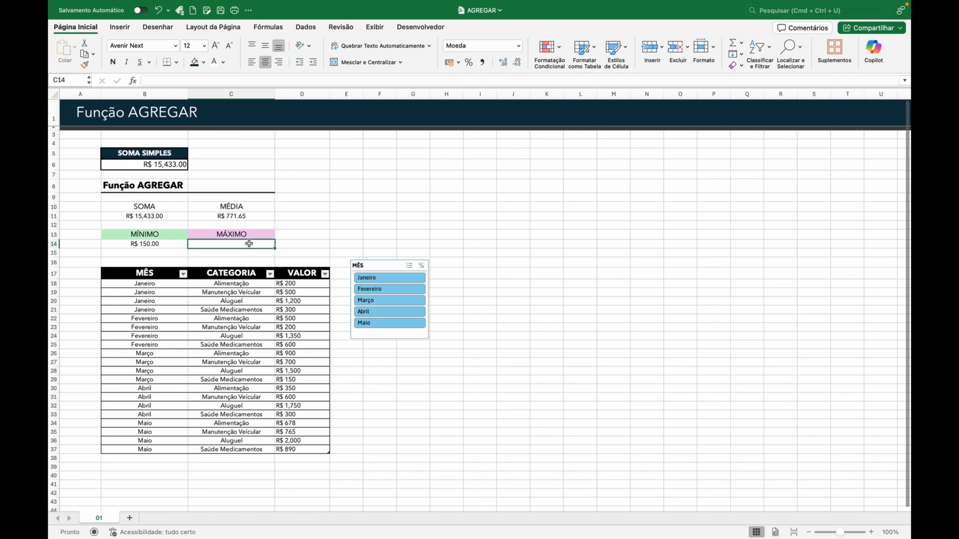
text(=AGREGAR()
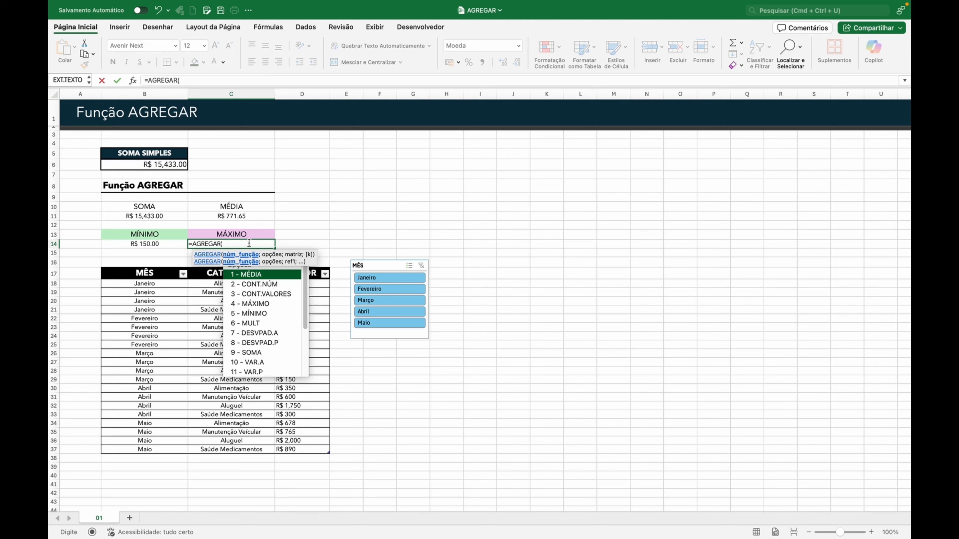
double_click(264, 306)
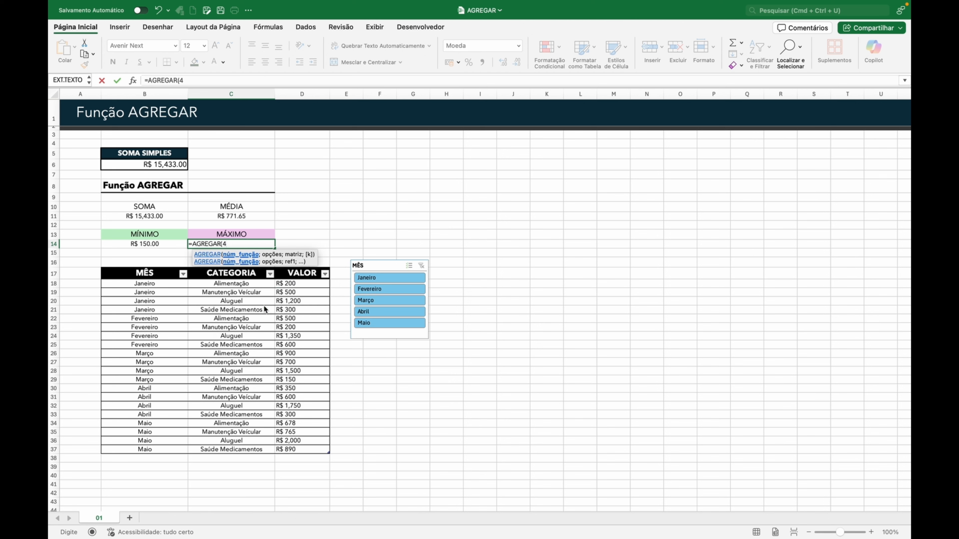
text(;3)
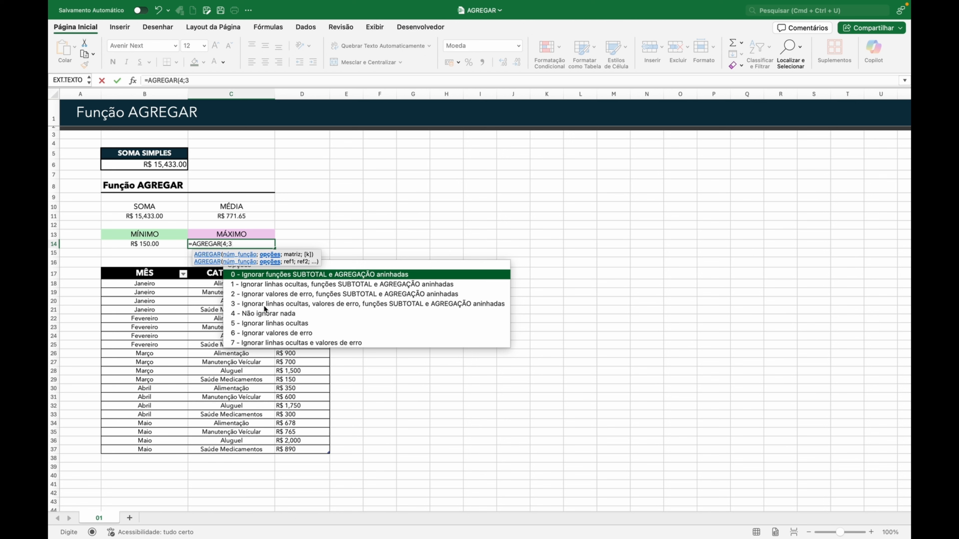
text(;)
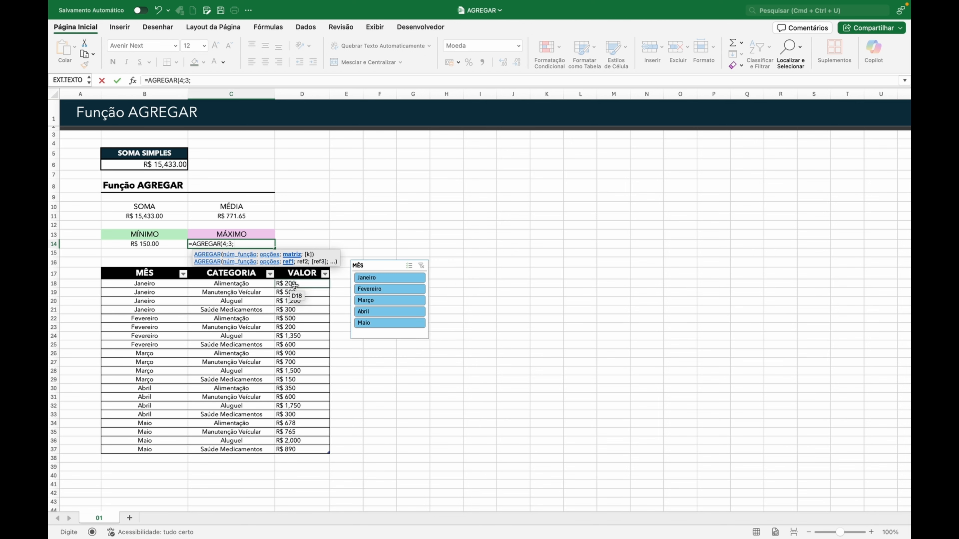
drag(287, 283, 289, 446)
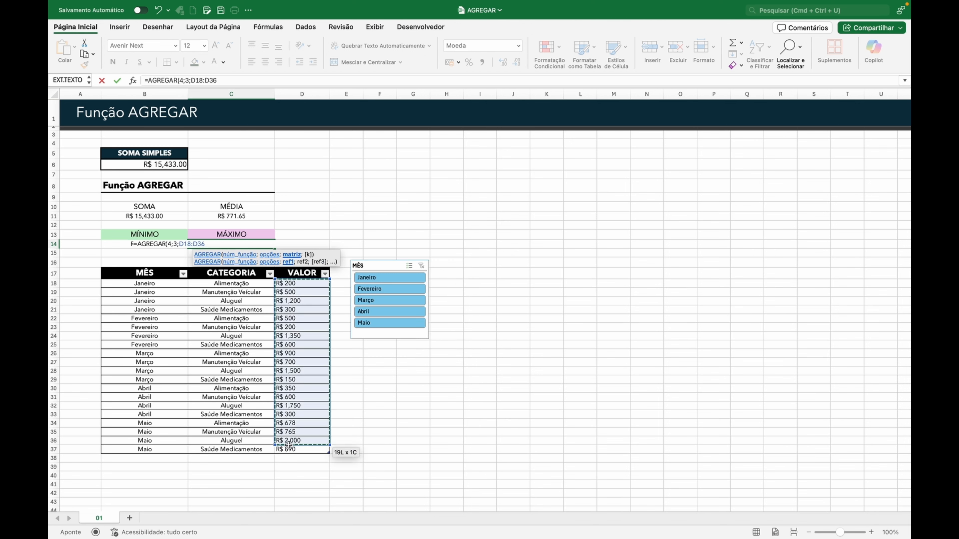
text())
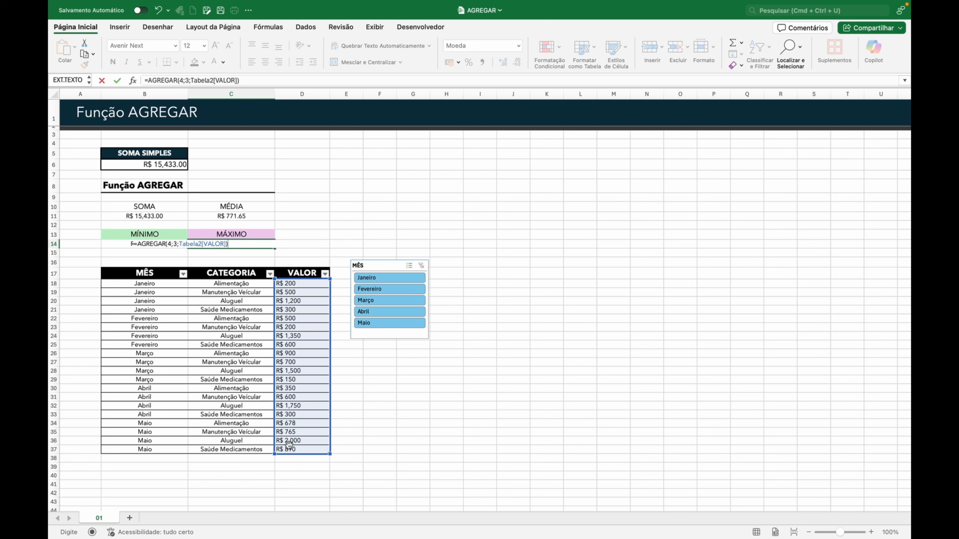
key(Return)
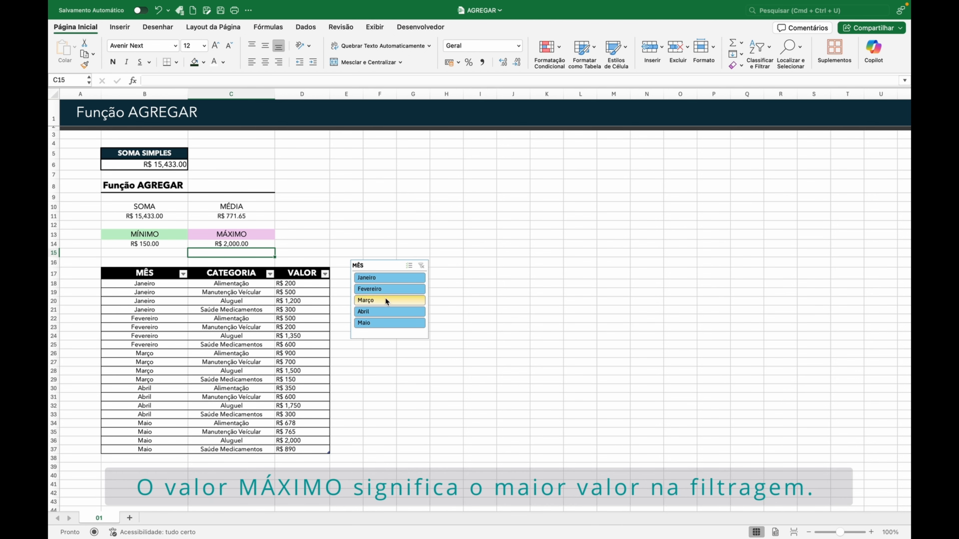
Filter the table by Janeiro, compare the sum, minimum and maximum results with the visible rows, and clear the slicer filter.
click(391, 277)
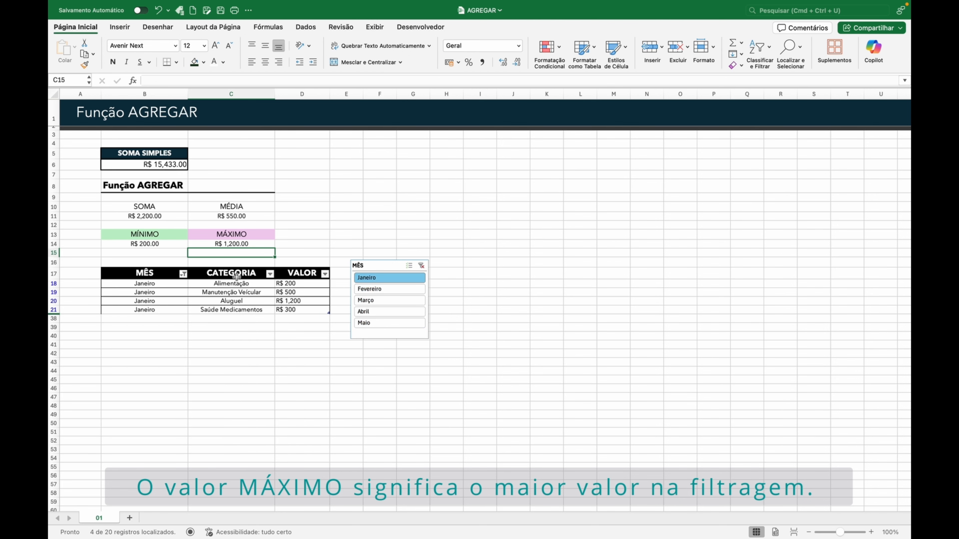
drag(288, 301, 195, 299)
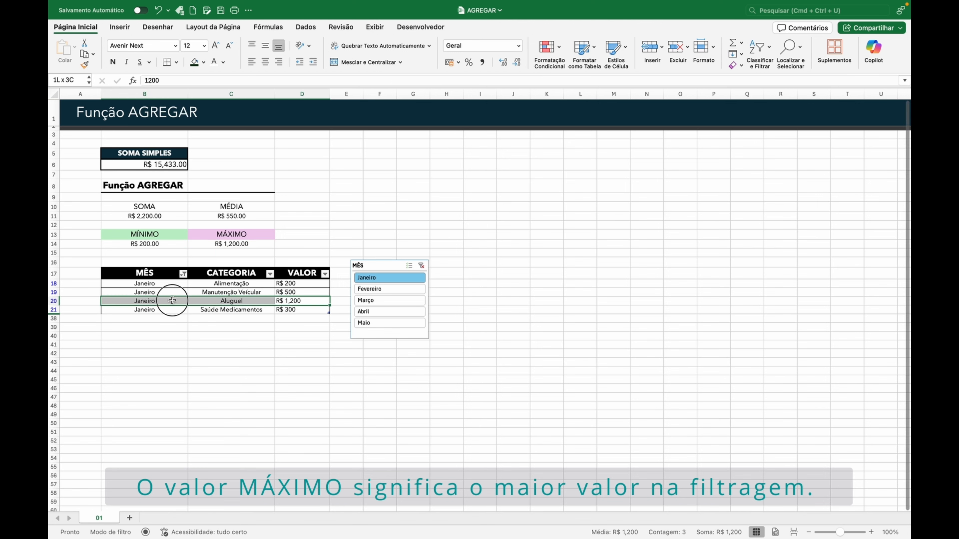
click(162, 216)
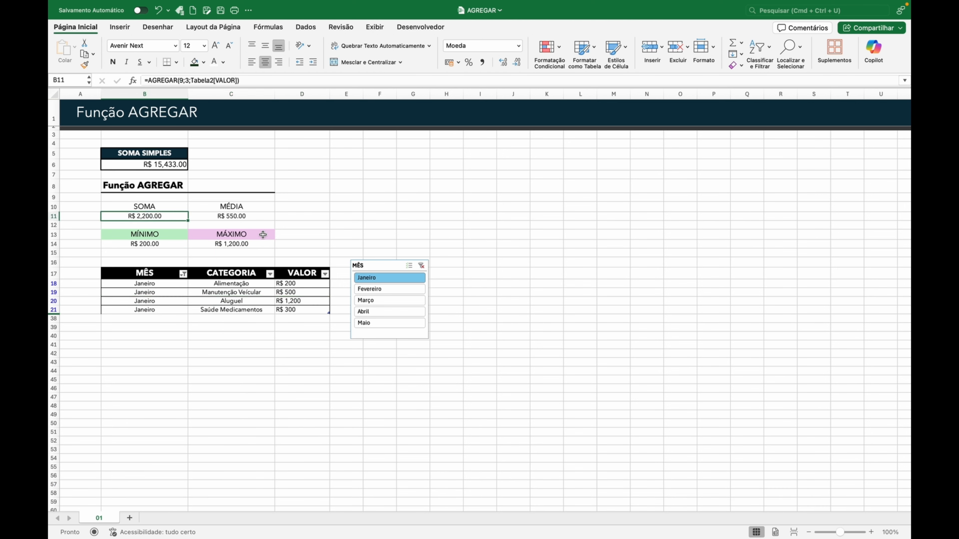
drag(309, 281, 306, 309)
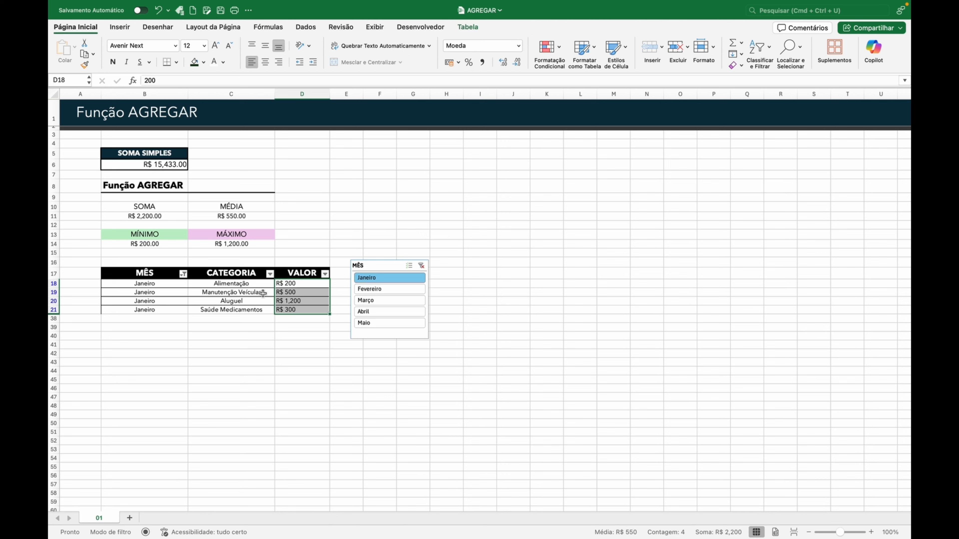
click(141, 242)
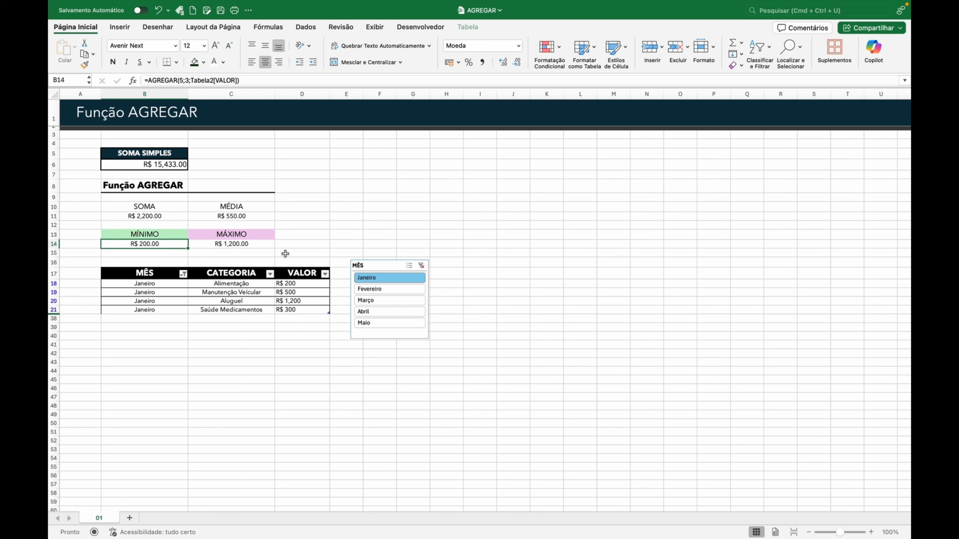
click(254, 244)
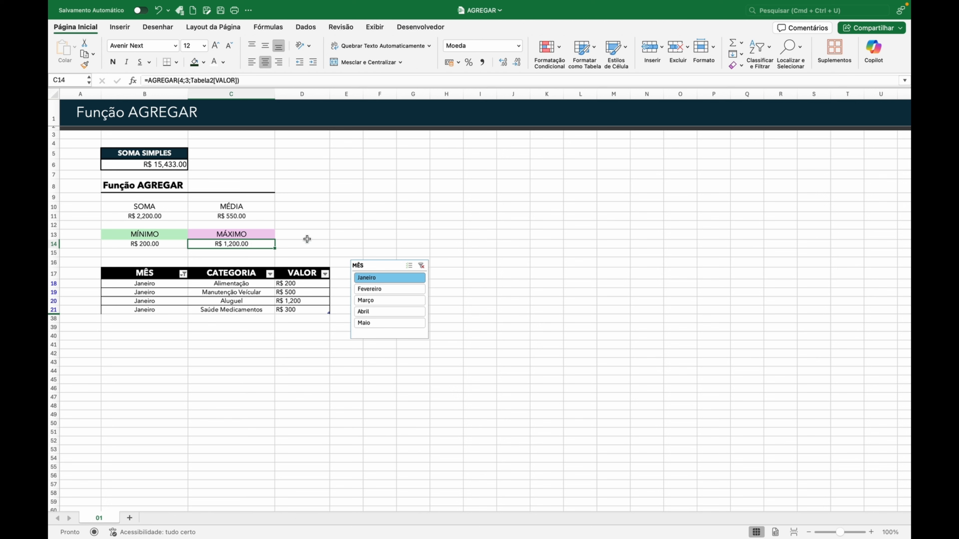
click(421, 266)
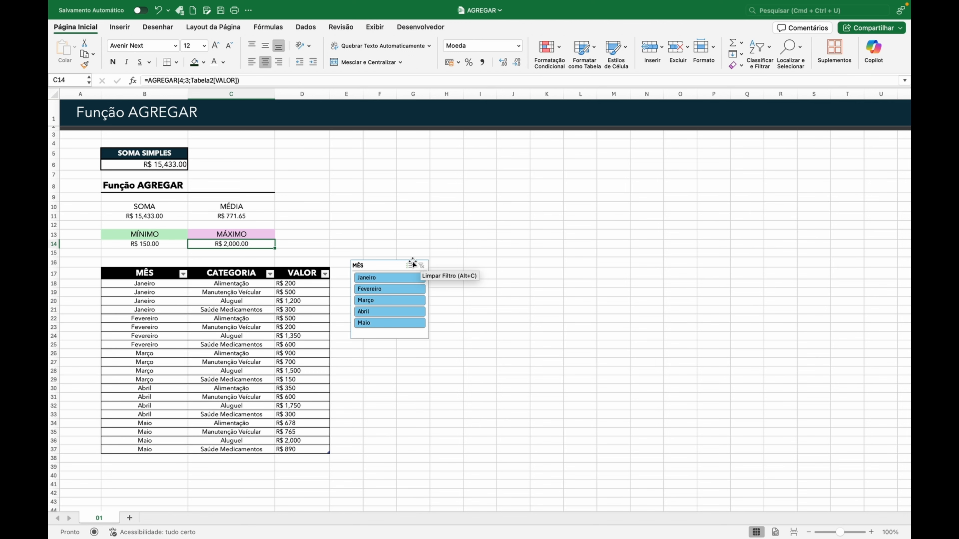
click(374, 264)
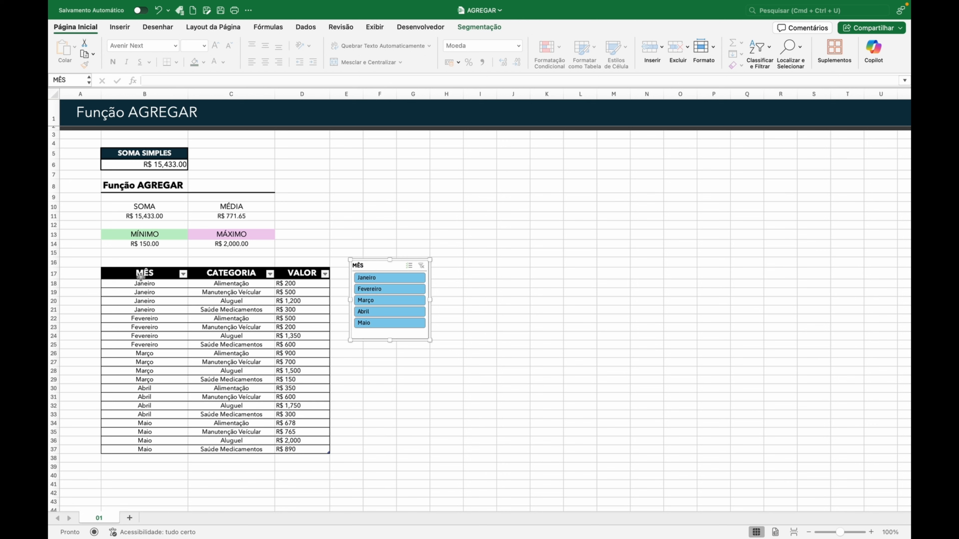
Create a Clássico conditional formatting rule for the table data B18:D37 that uses a formula to determine which cells to format.
click(138, 282)
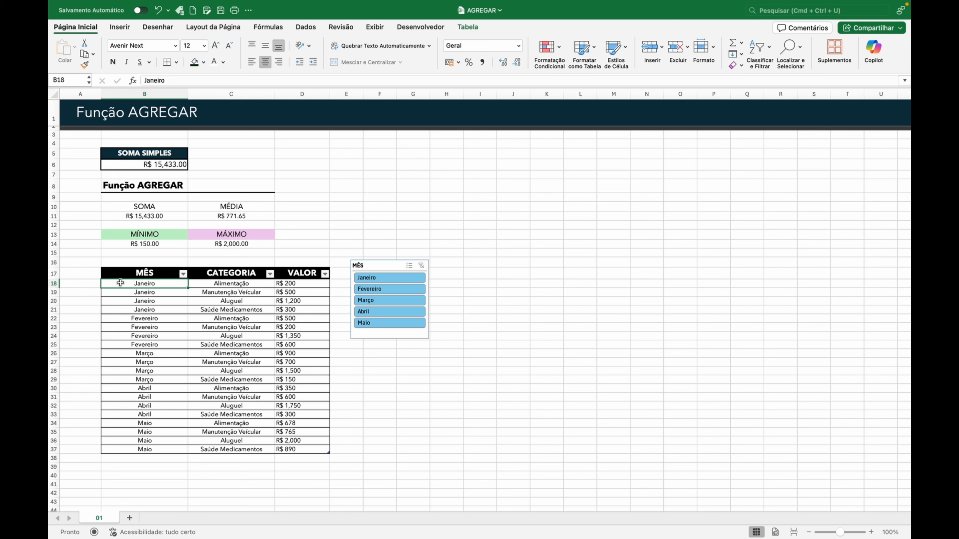
drag(120, 283, 291, 450)
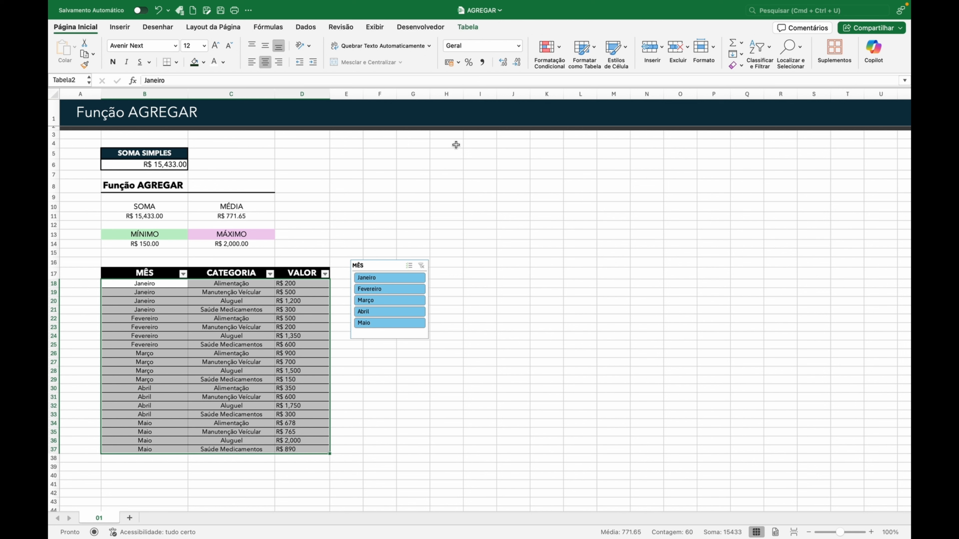
click(555, 48)
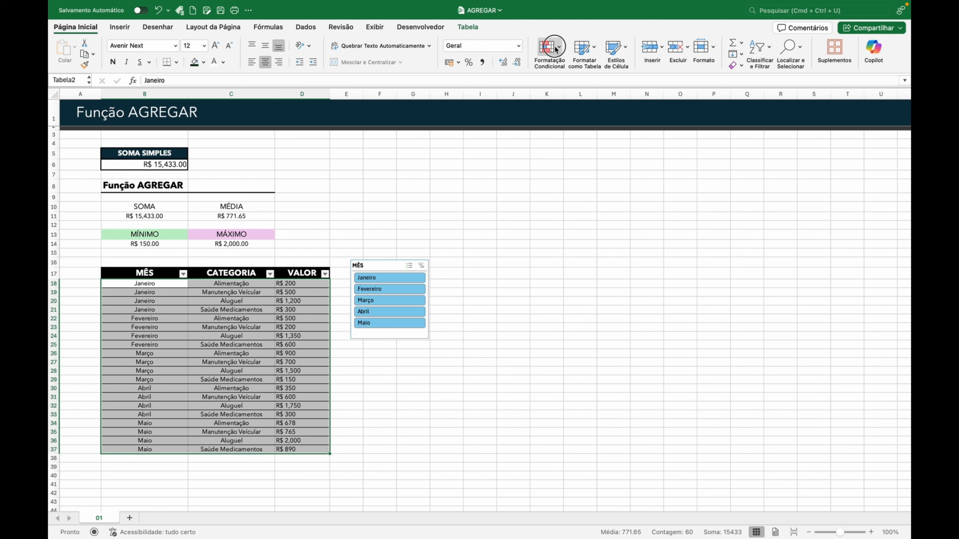
mouse_move(562, 64)
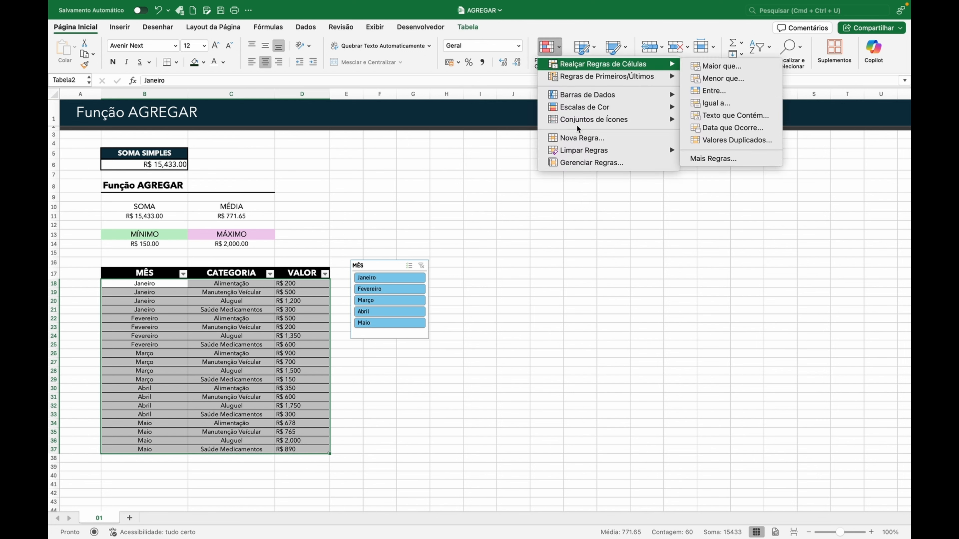
click(580, 139)
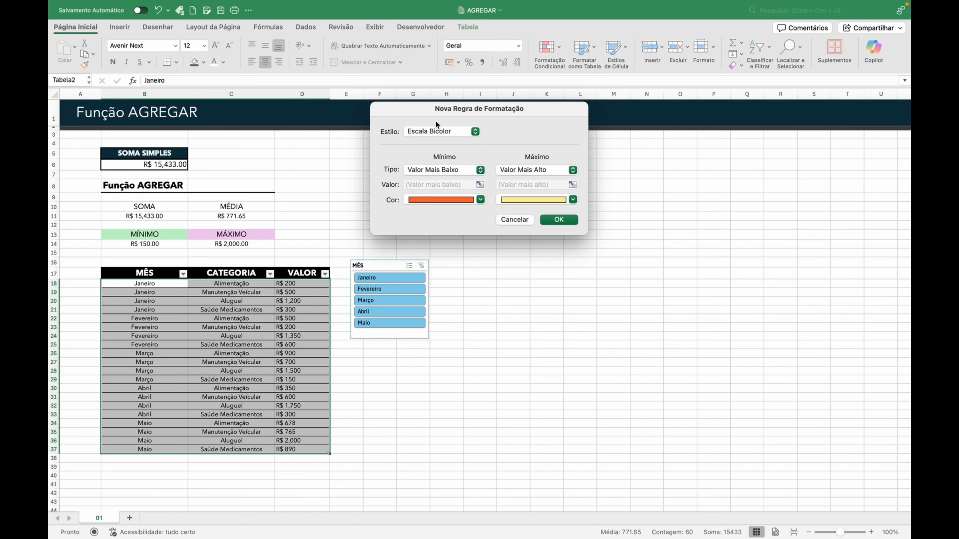
click(437, 132)
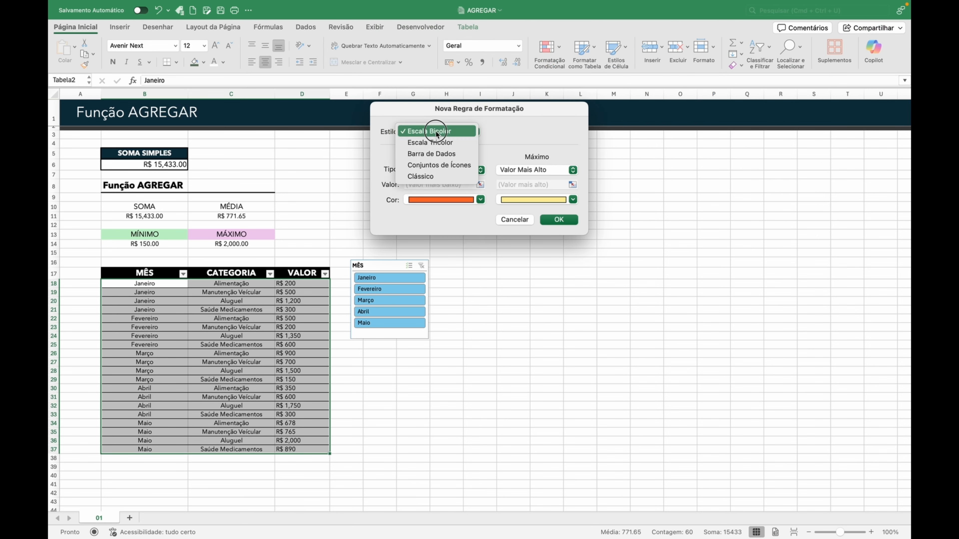
click(449, 177)
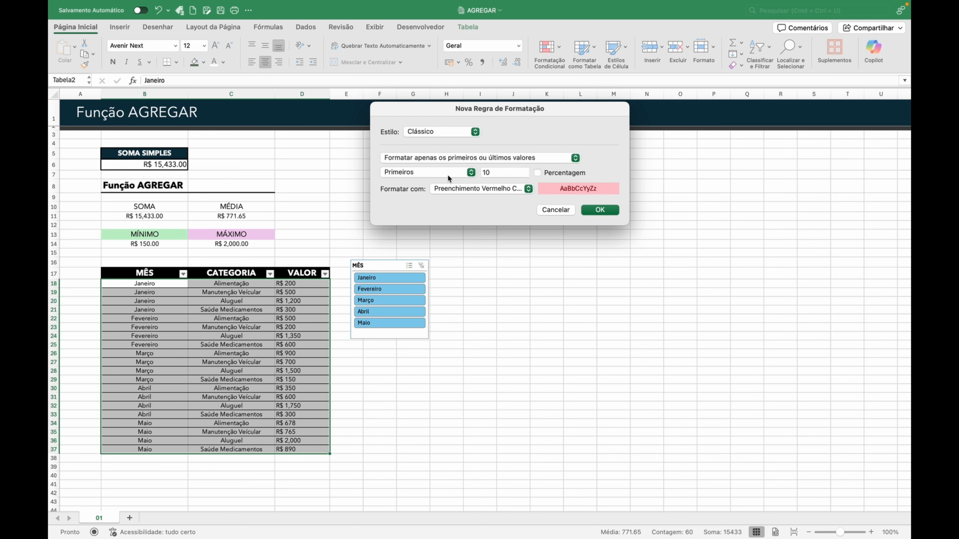
click(467, 161)
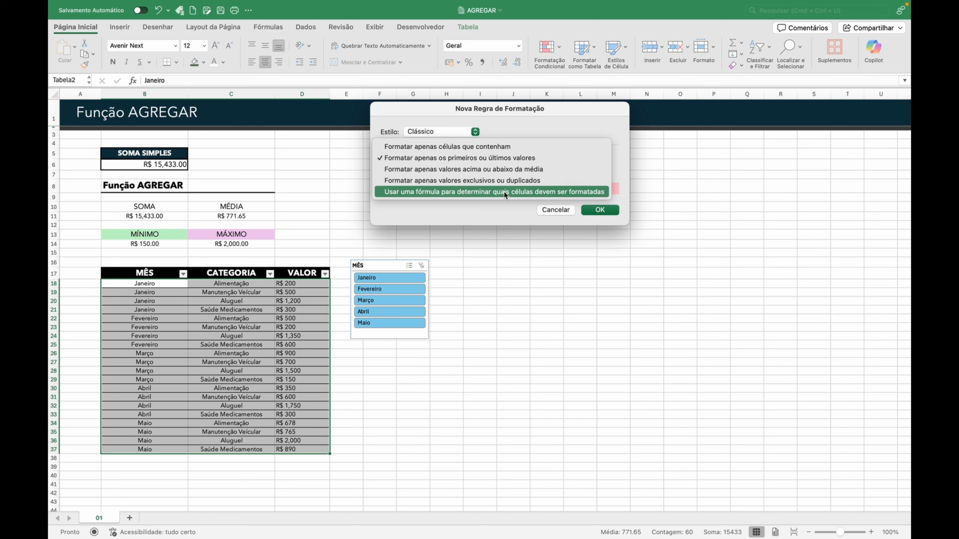
click(598, 193)
Enter =$B$14=$D18 as the rule's formula so rows whose VALOR equals the minimum are matched.
click(523, 172)
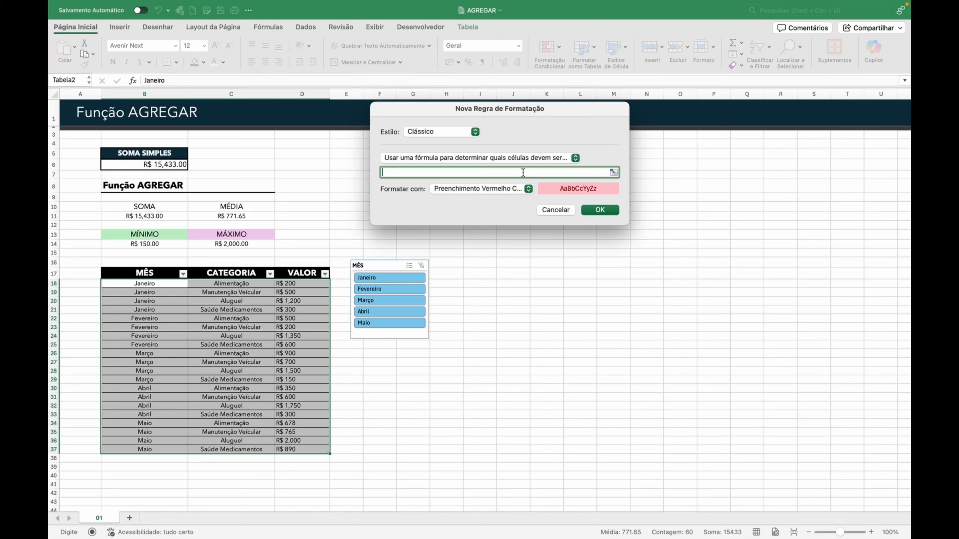
text(=)
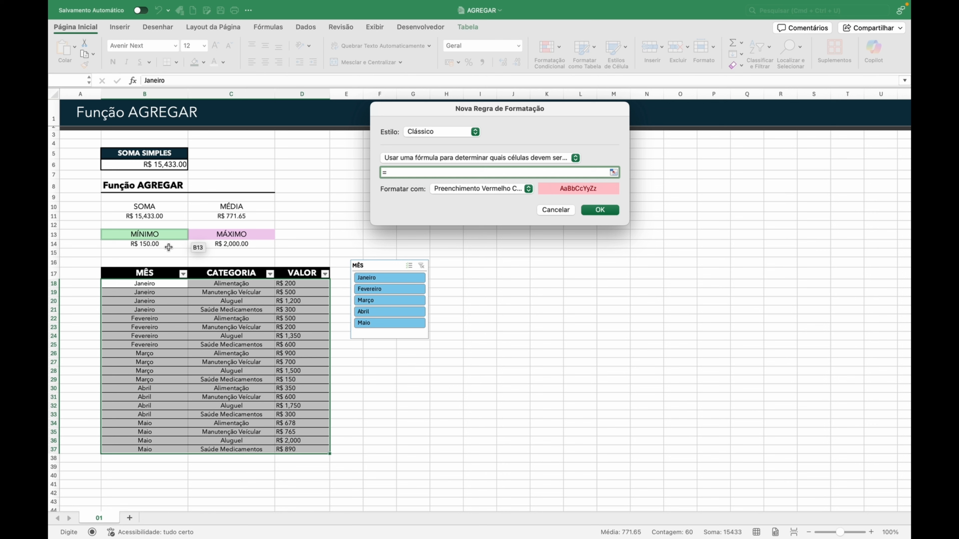
click(155, 244)
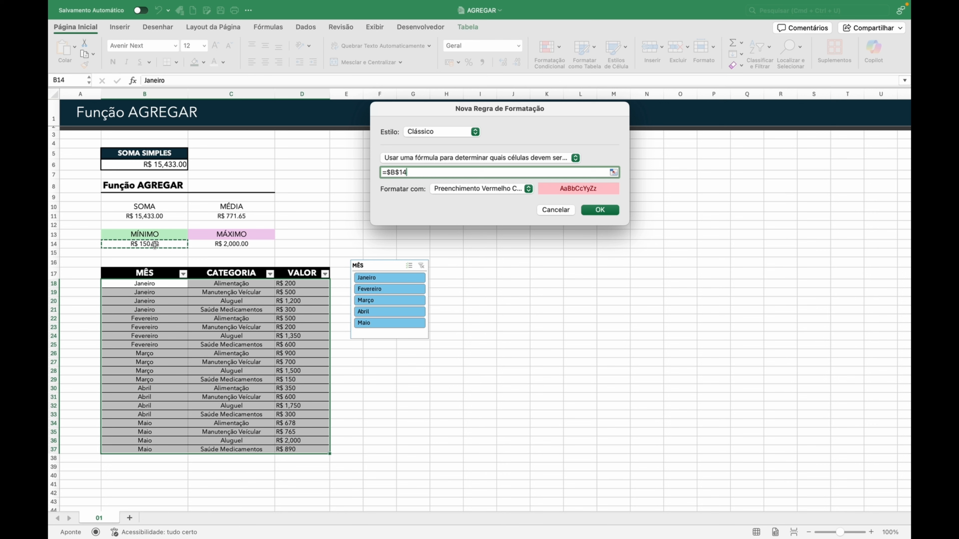
text(=)
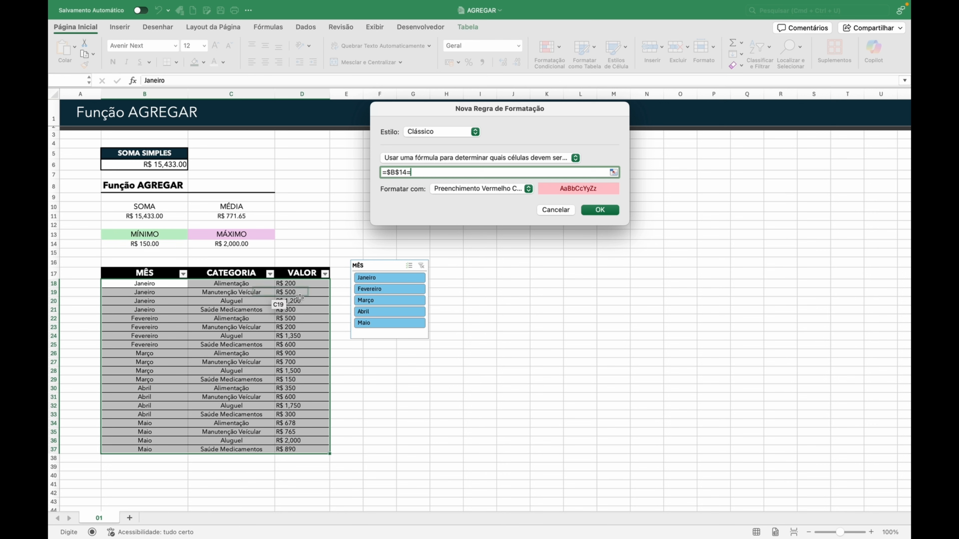
click(315, 284)
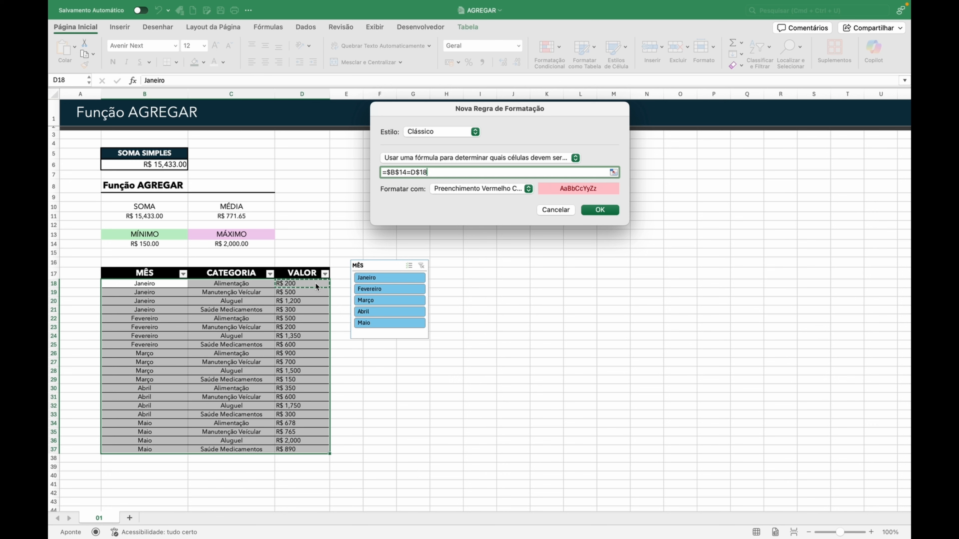
key(F4)
Give the rule a custom format with a light green background fill that matches the MÍNIMO heading.
click(478, 188)
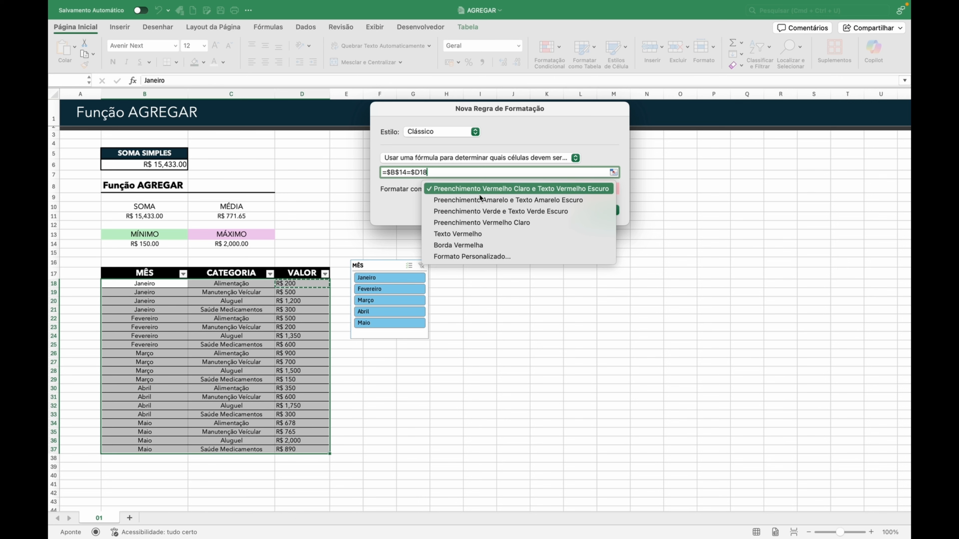
click(477, 256)
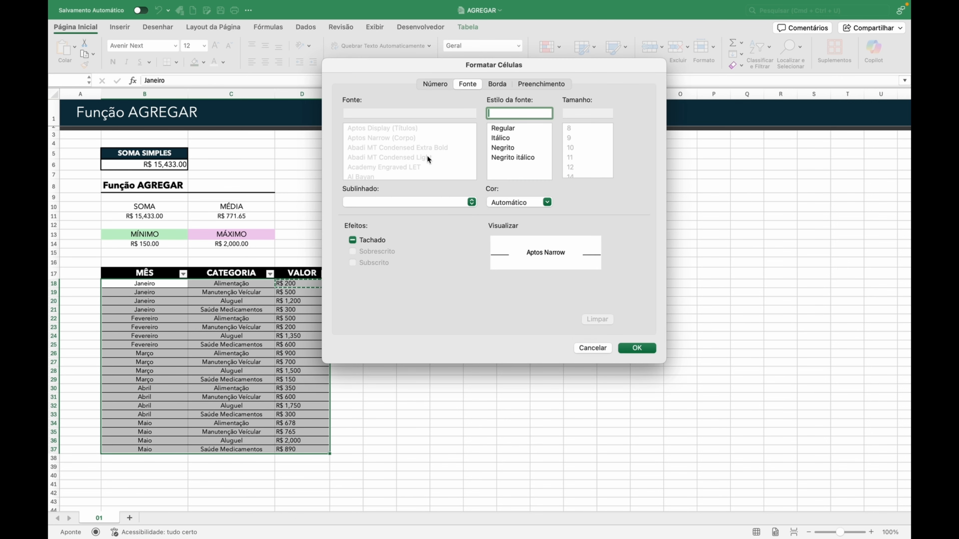
click(533, 83)
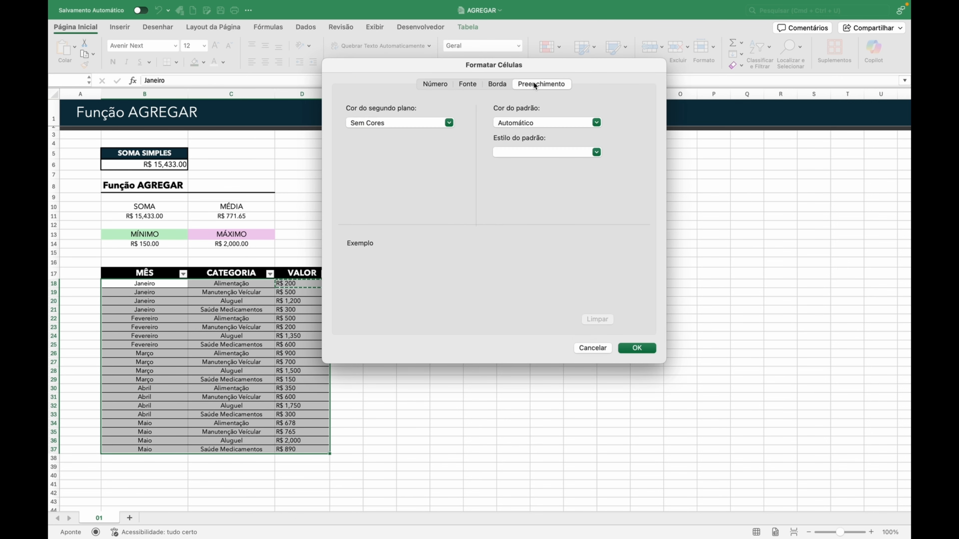
click(394, 124)
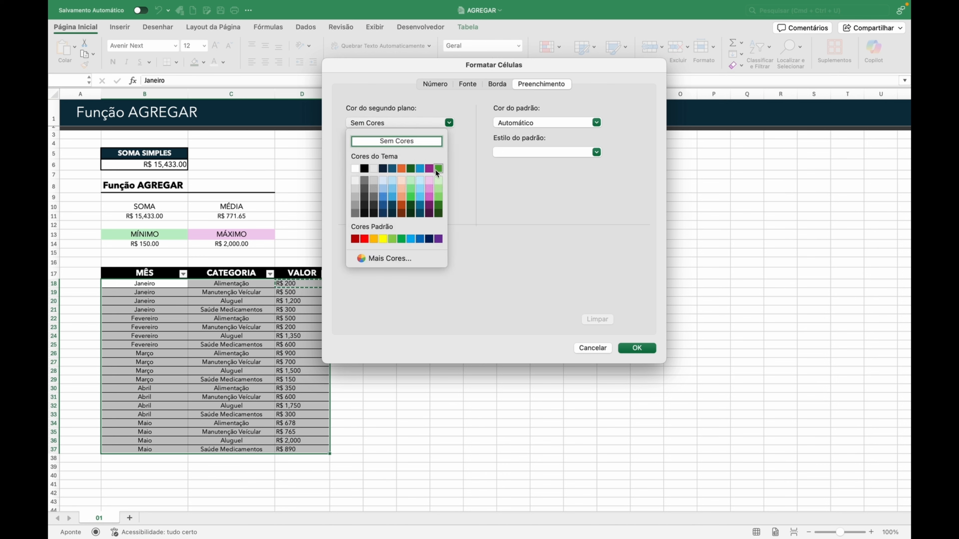
click(411, 180)
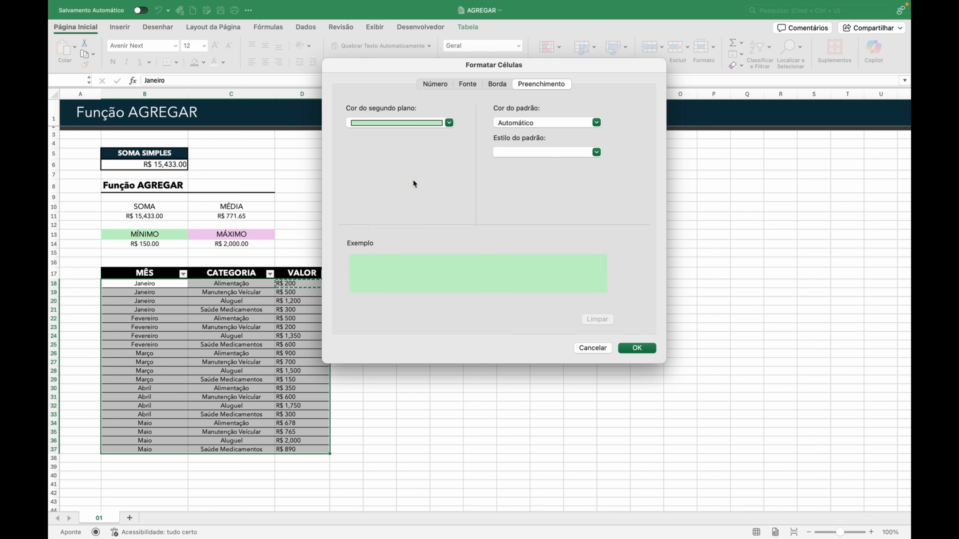
click(631, 348)
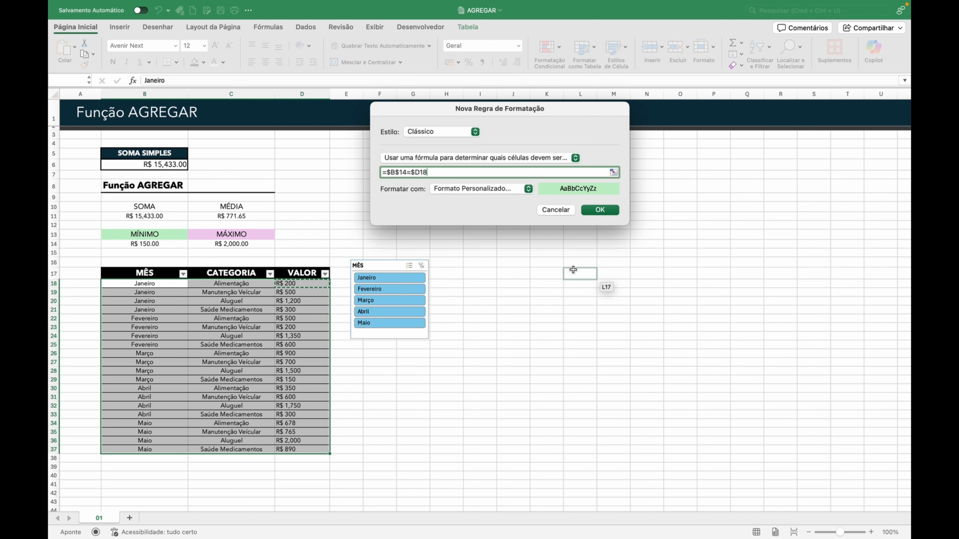
Apply the minimum-value rule, check its highlighting with the table filtered by Fevereiro, and clear the slicer filter.
click(593, 210)
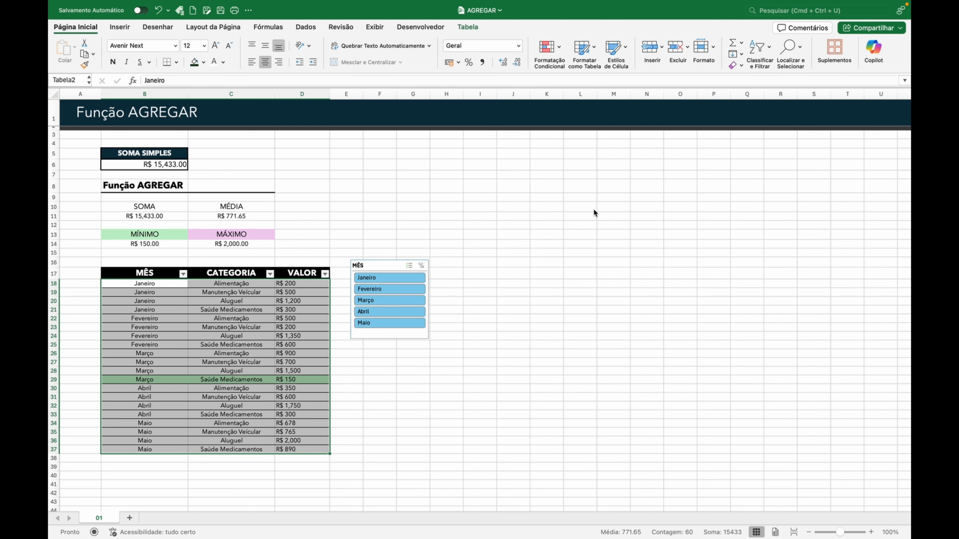
click(306, 275)
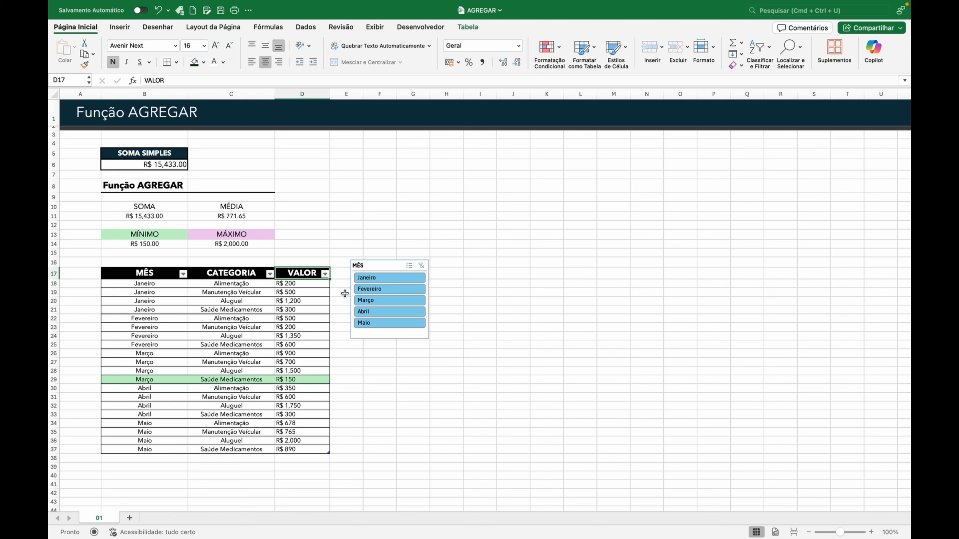
click(371, 289)
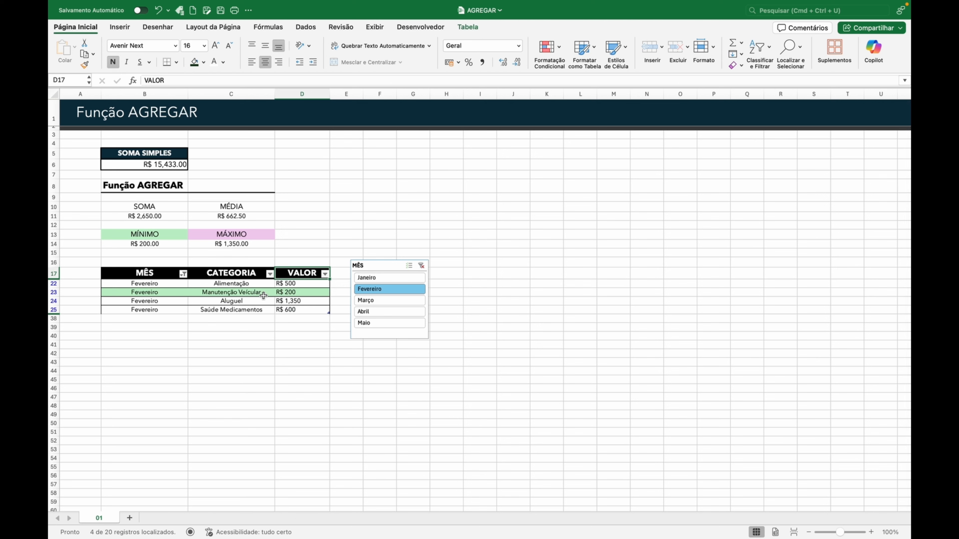
click(421, 266)
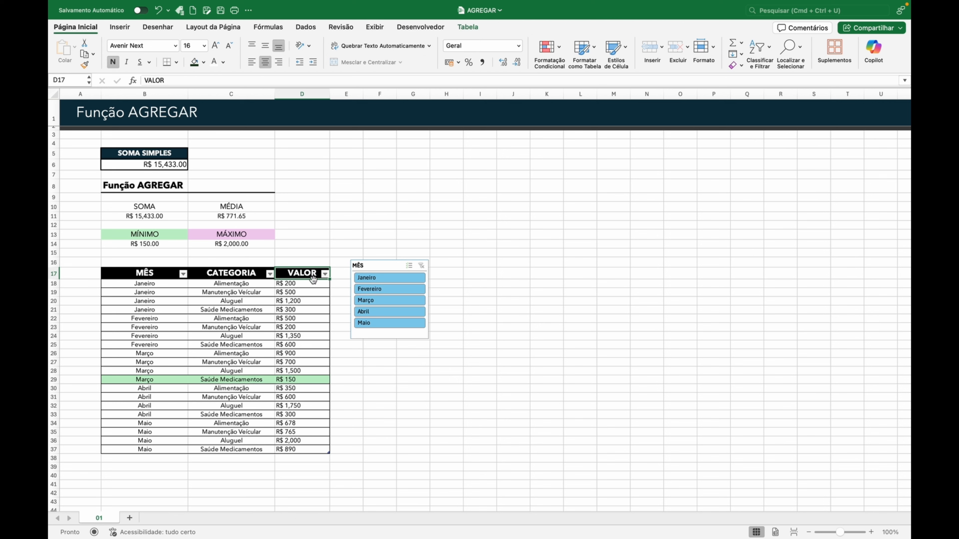
Create a second Clássico conditional formatting rule for B18:D37 that uses a formula to determine which cells to format.
drag(128, 285, 305, 449)
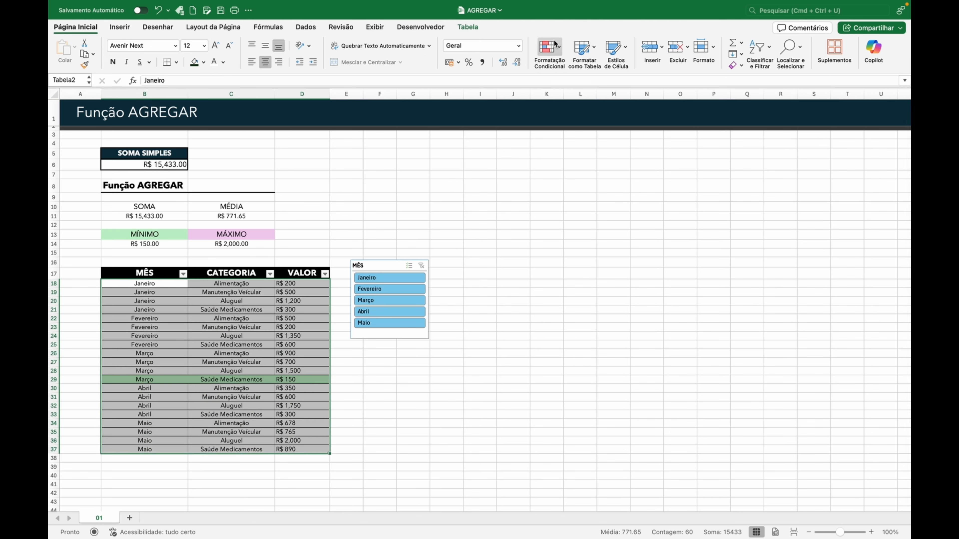
click(549, 48)
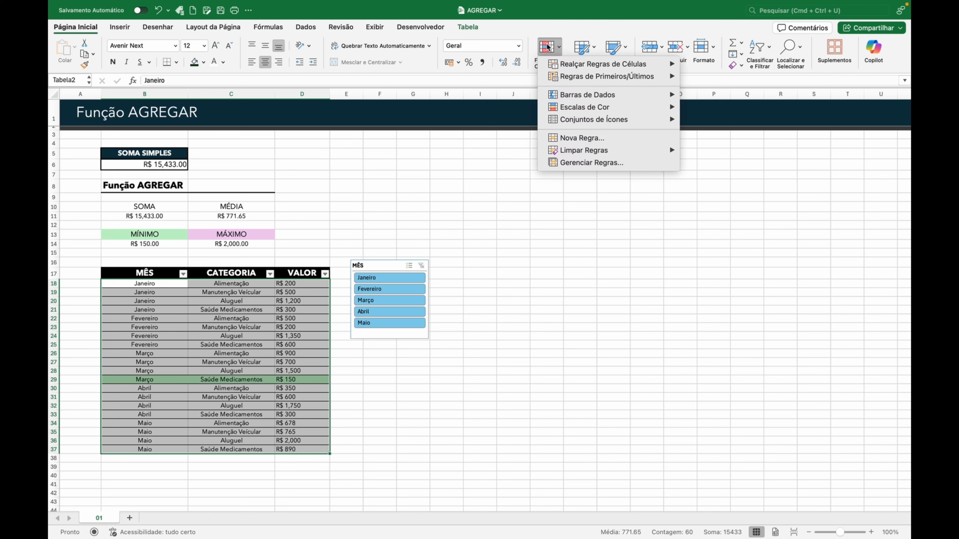
click(570, 139)
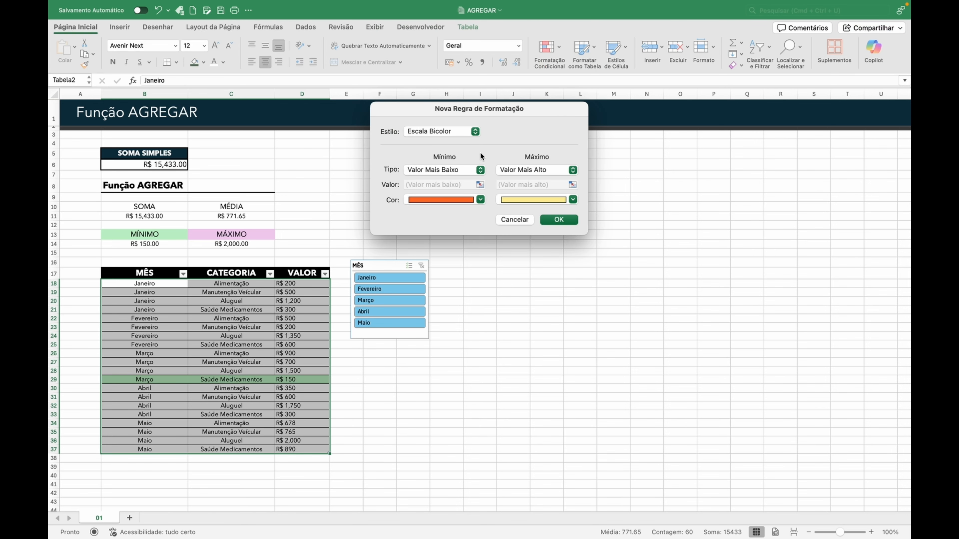
click(474, 132)
click(465, 173)
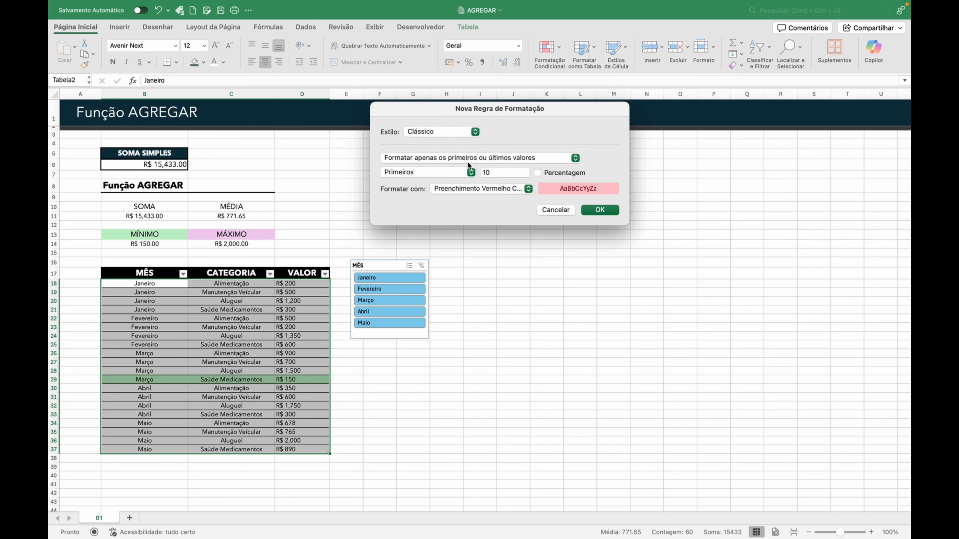
click(469, 158)
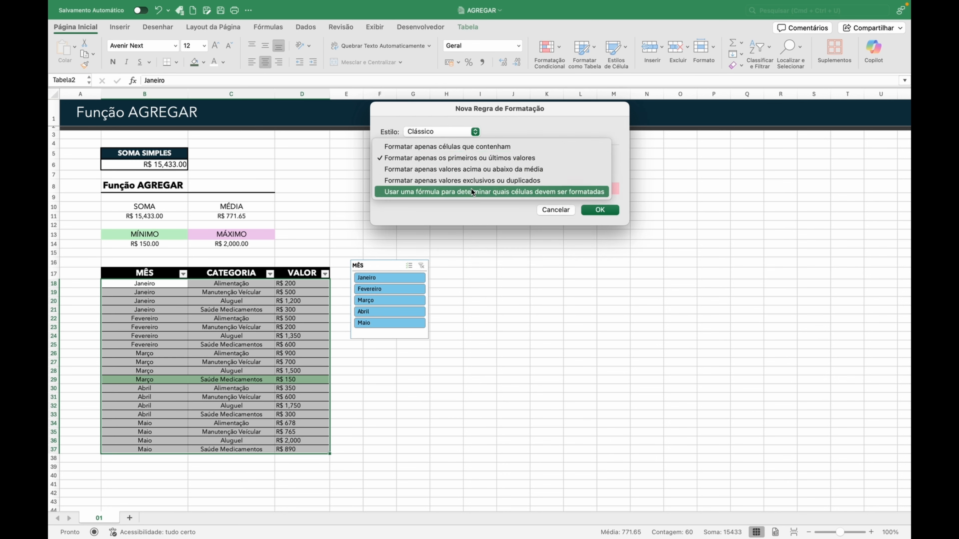
click(576, 109)
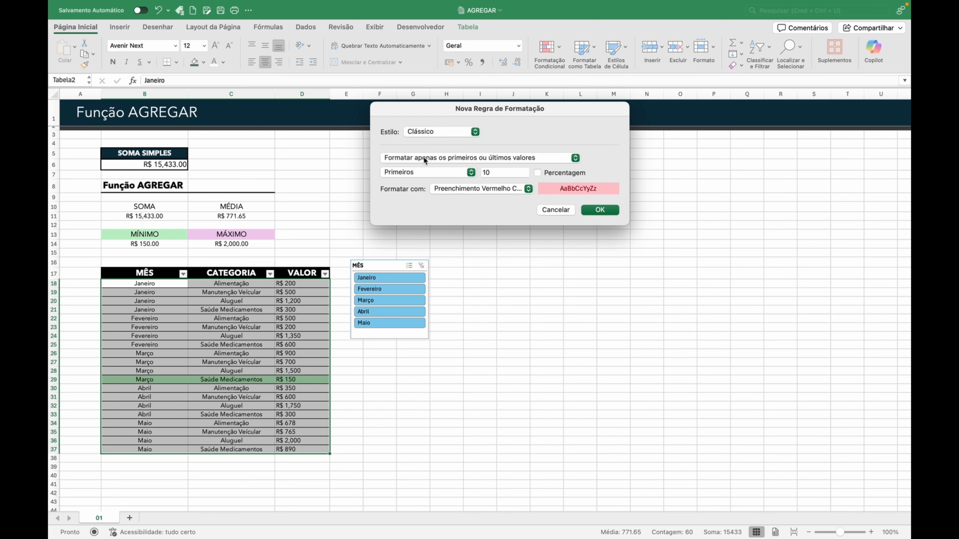
click(504, 161)
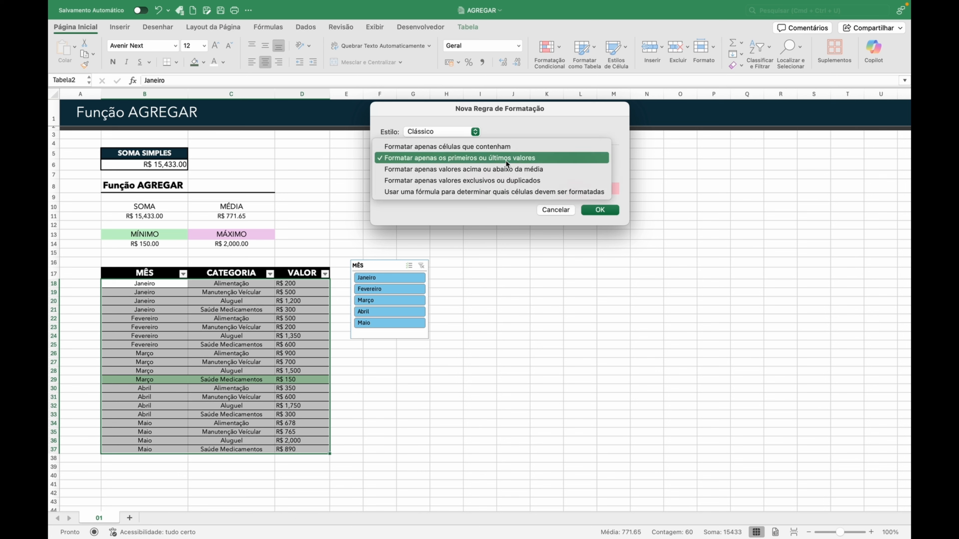
click(504, 190)
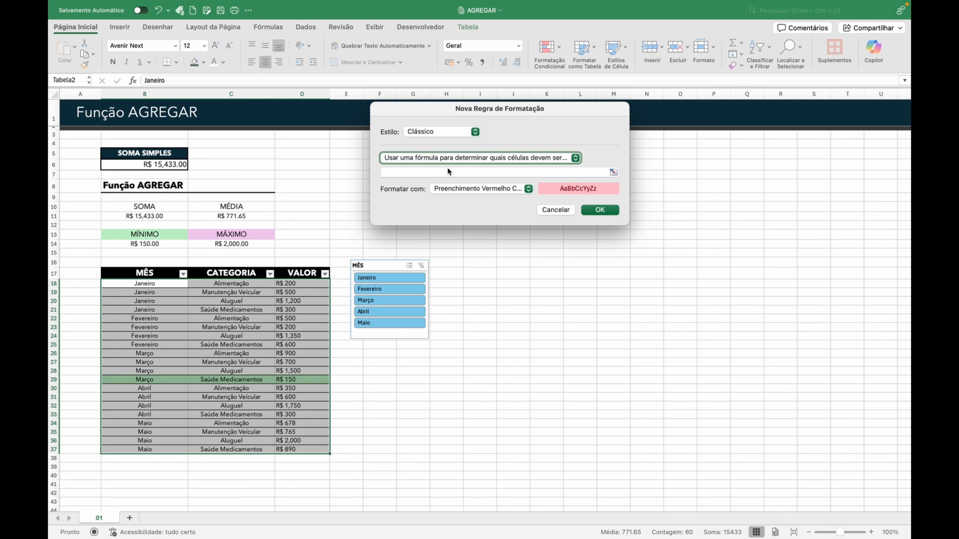
Enter =$C$14=$D18 as the new rule's formula so rows whose VALOR equals the maximum are matched.
click(406, 172)
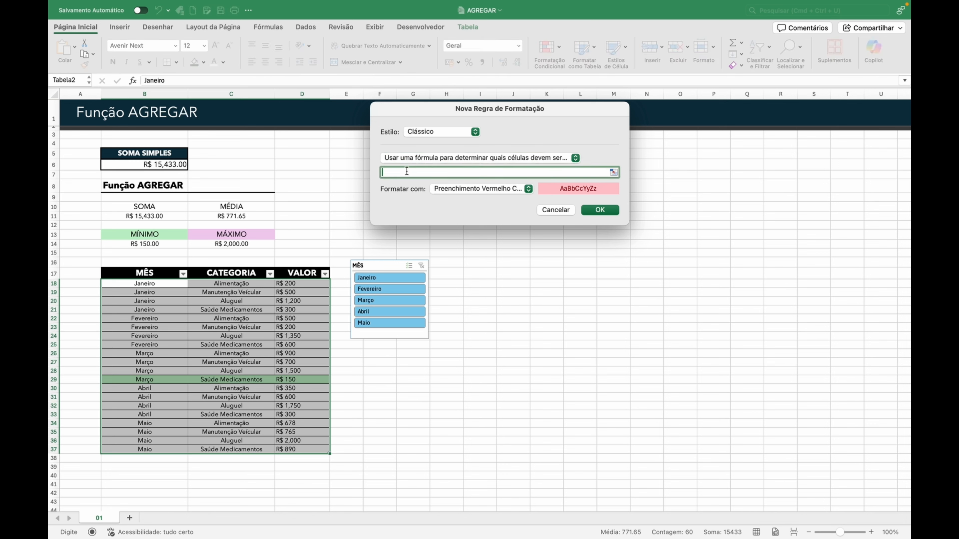
click(226, 244)
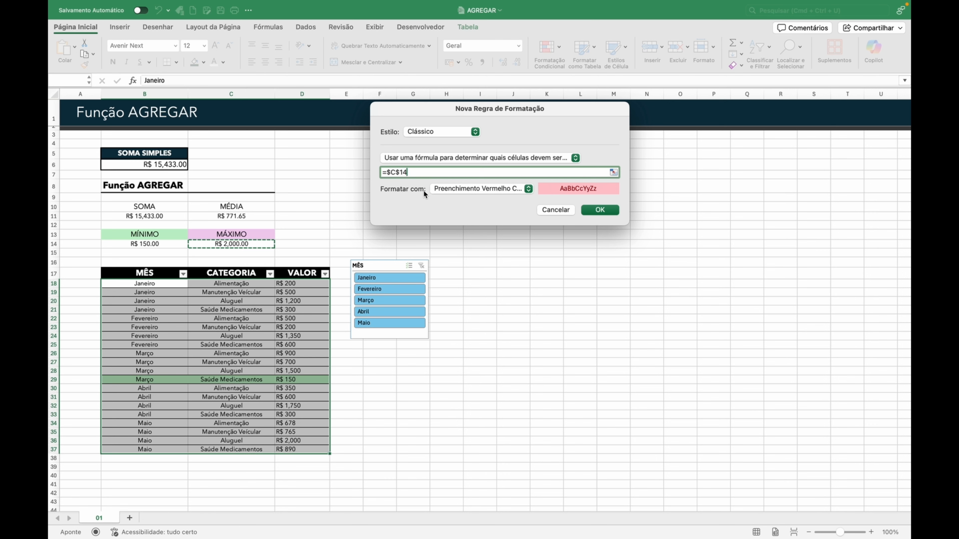
text(=)
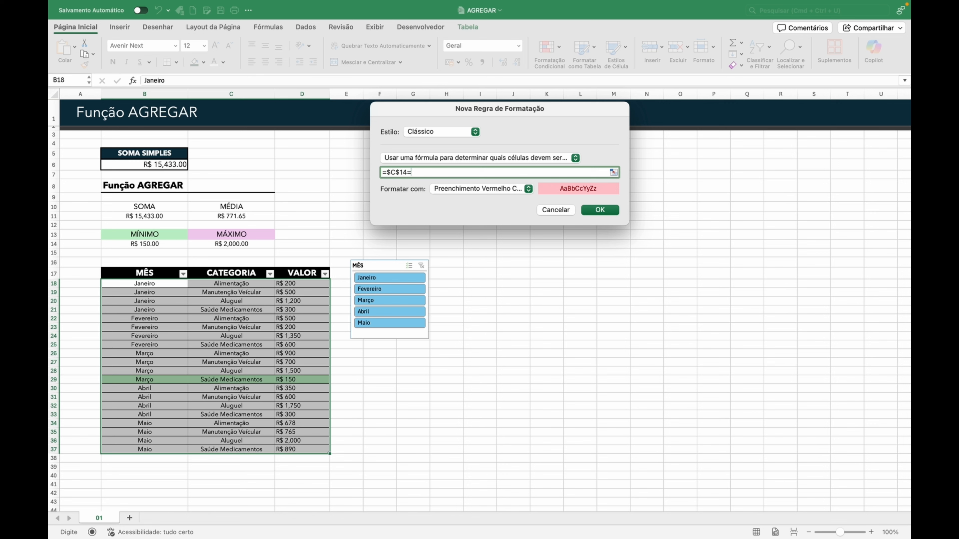
click(302, 283)
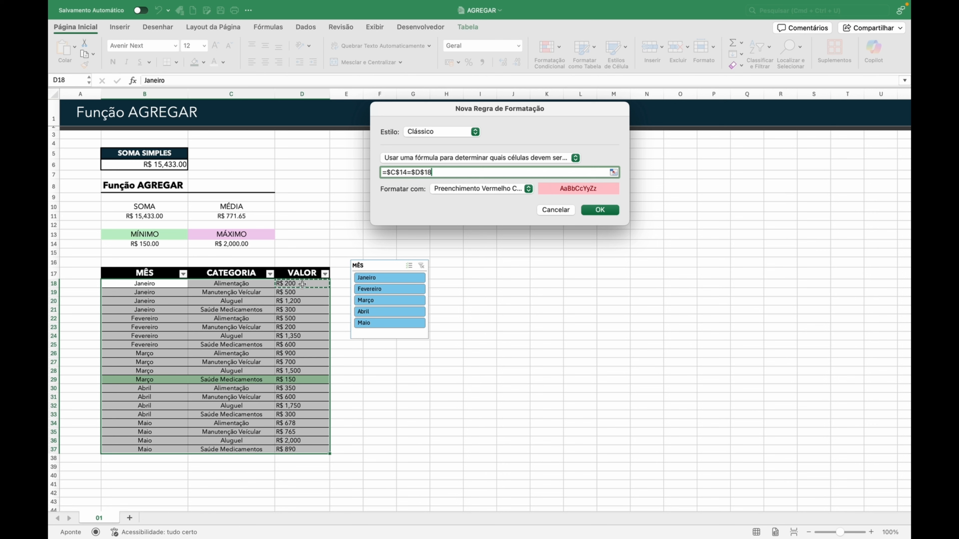
key(super+t)
key(super+t)
Give the maximum-value rule a custom light pink background fill that matches the MÁXIMO heading, and apply the rule.
click(489, 187)
click(488, 256)
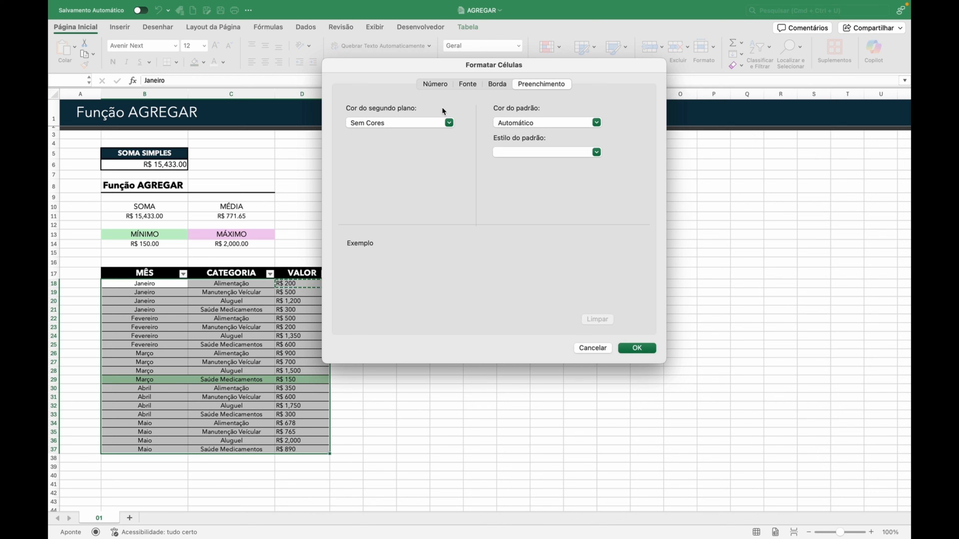
click(420, 128)
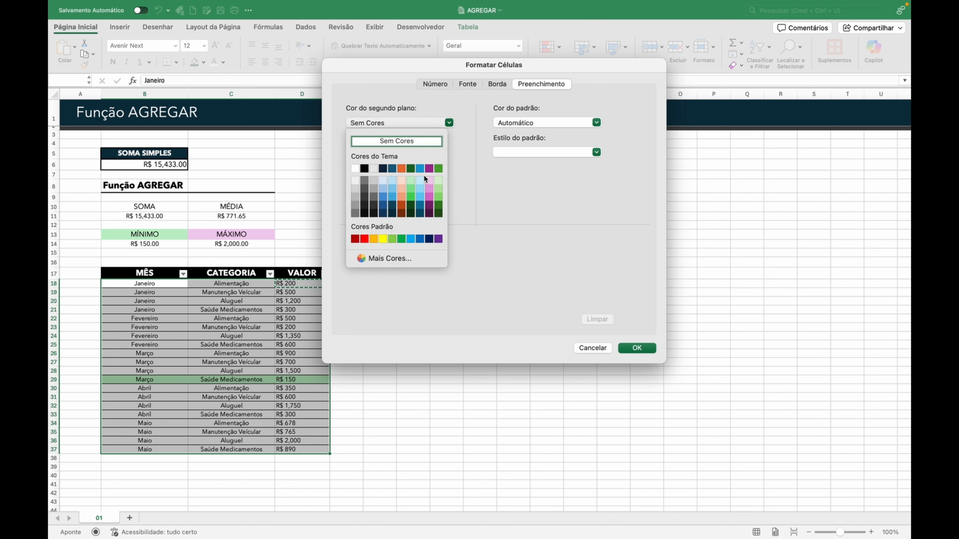
click(429, 181)
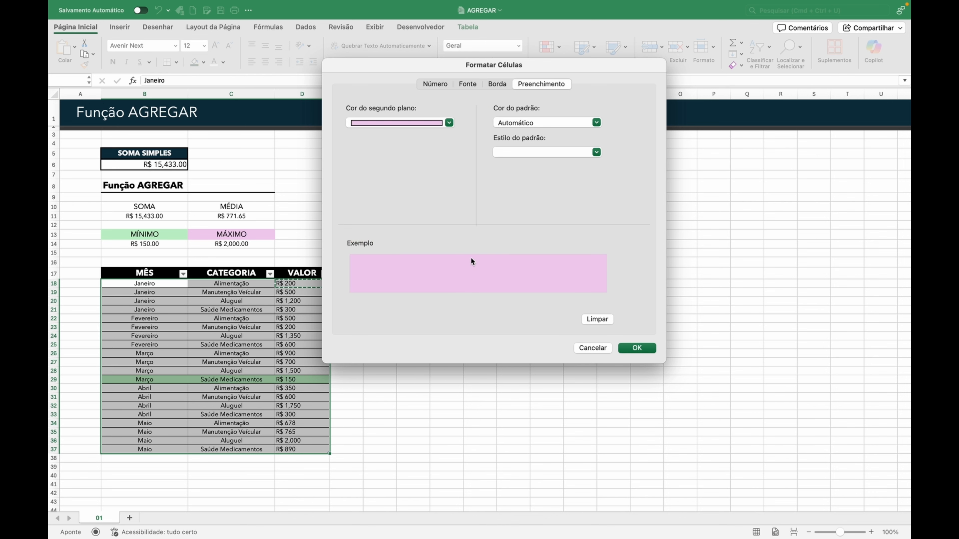
click(637, 348)
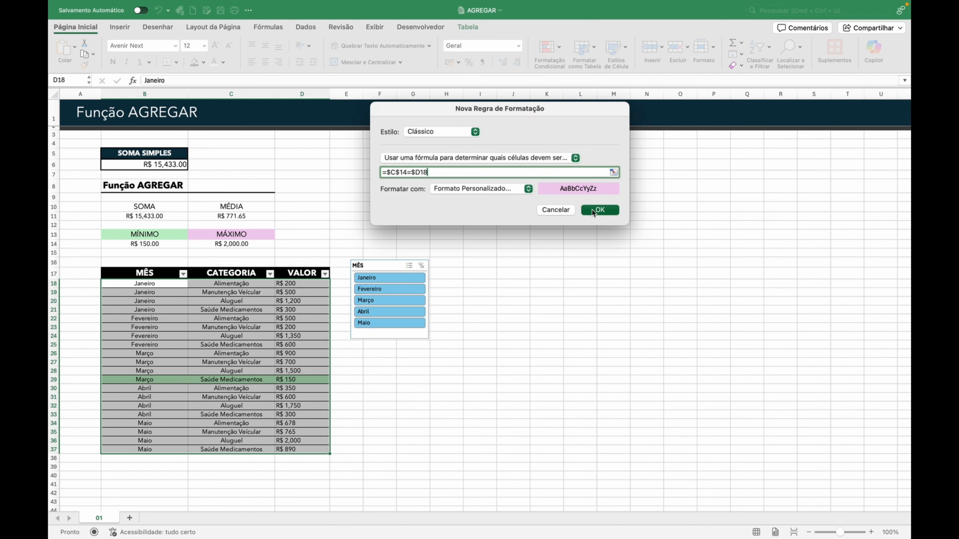
click(600, 210)
Check the minimum and maximum row highlighting with the table filtered by Maio, Abril and Março, and clear the slicer filter.
click(249, 439)
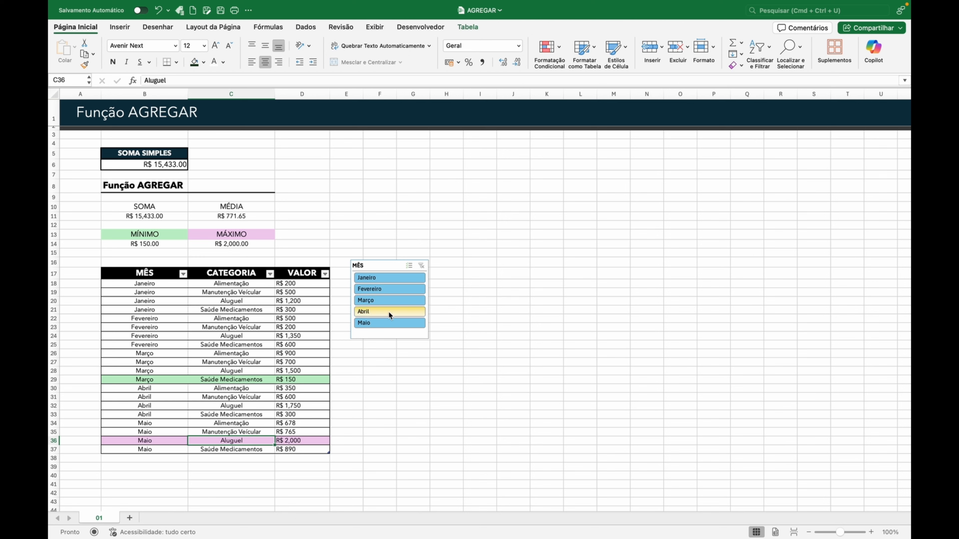
click(393, 320)
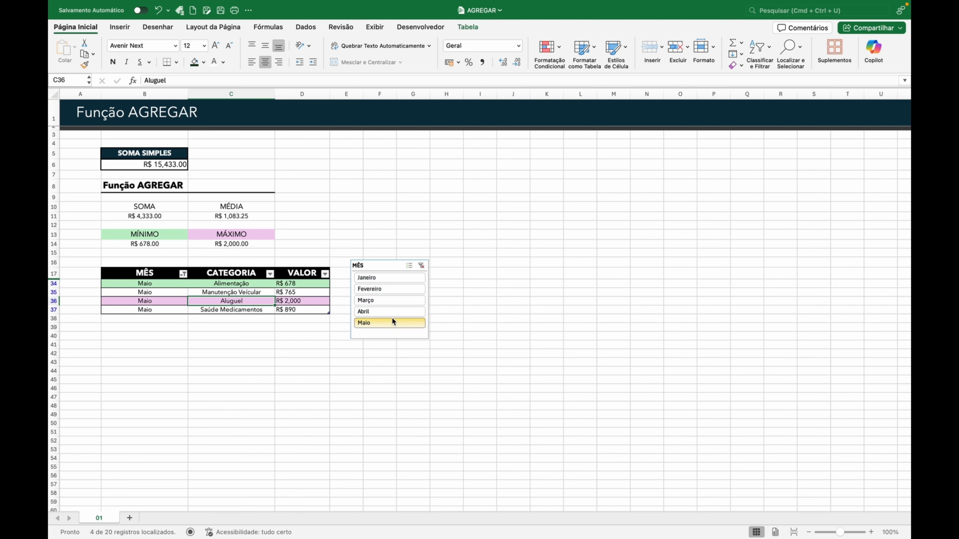
click(392, 314)
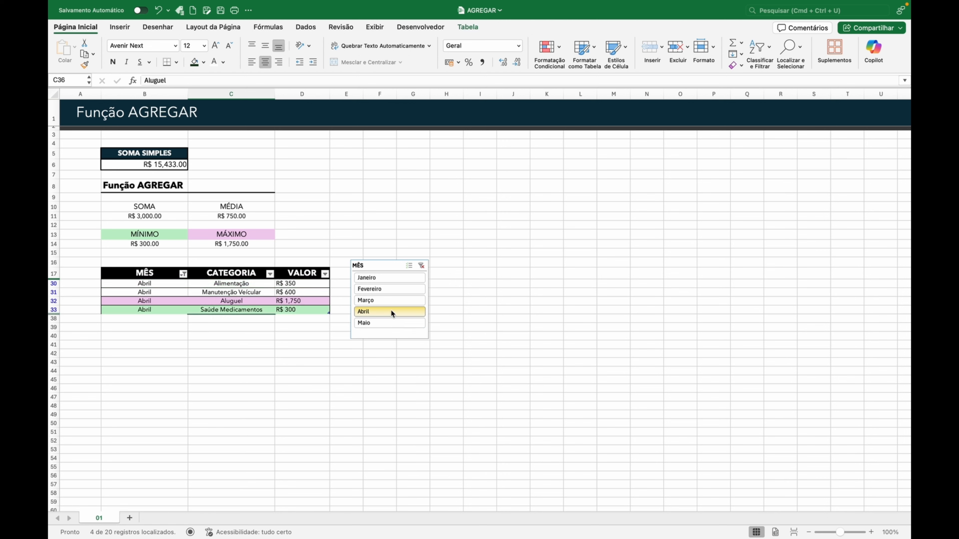
click(392, 305)
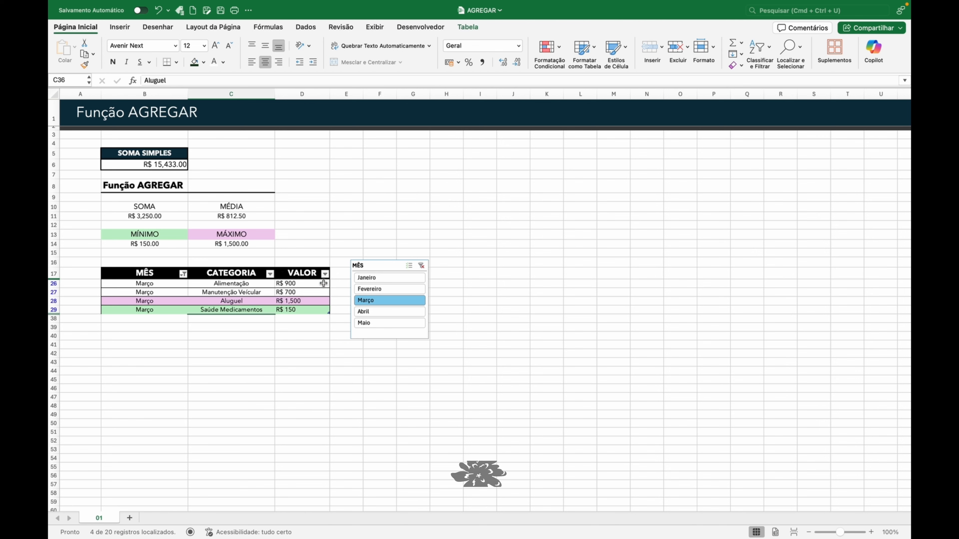
click(421, 266)
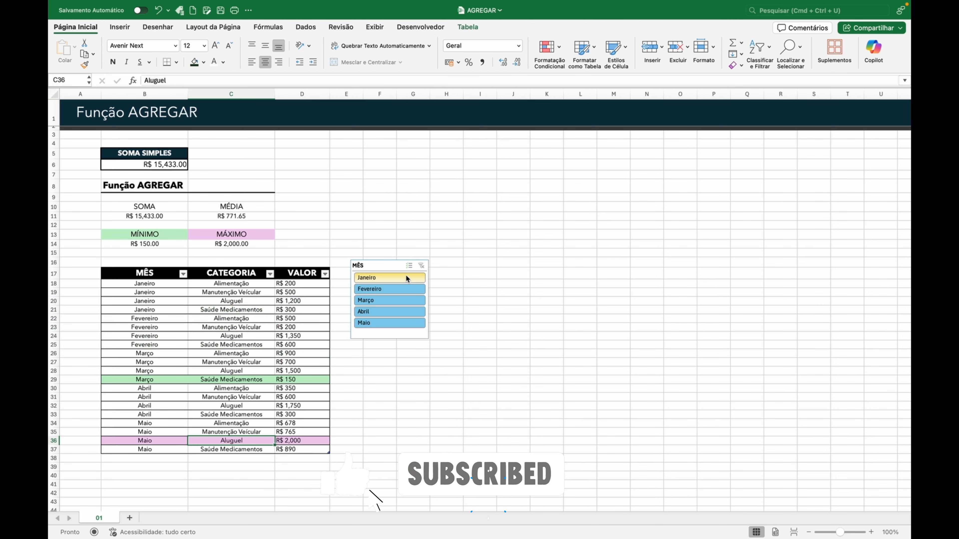